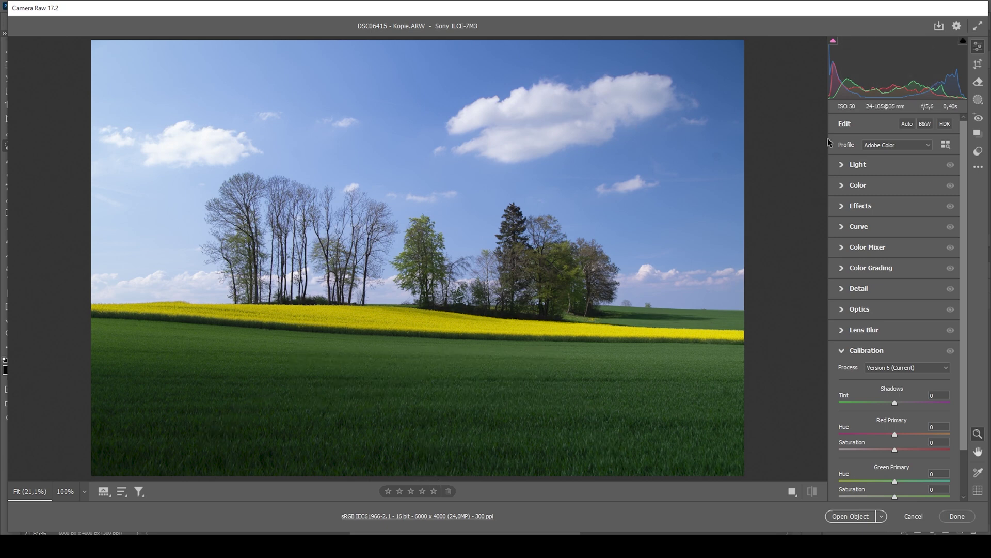
Step: Apply the Adobe Landscape profile from the Profile list
{"action": "left_click", "coordinate": [899, 146]}
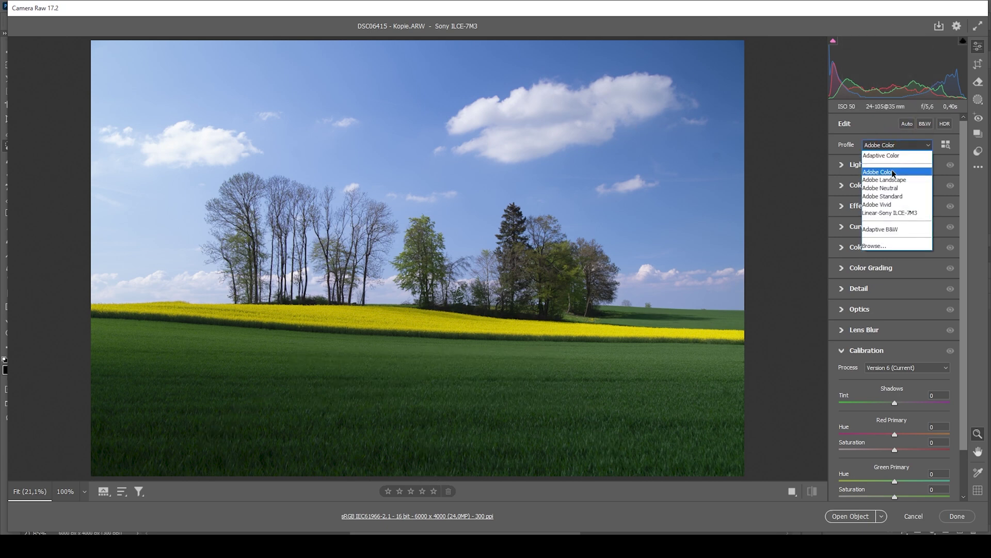
{"action": "left_click", "coordinate": [895, 180]}
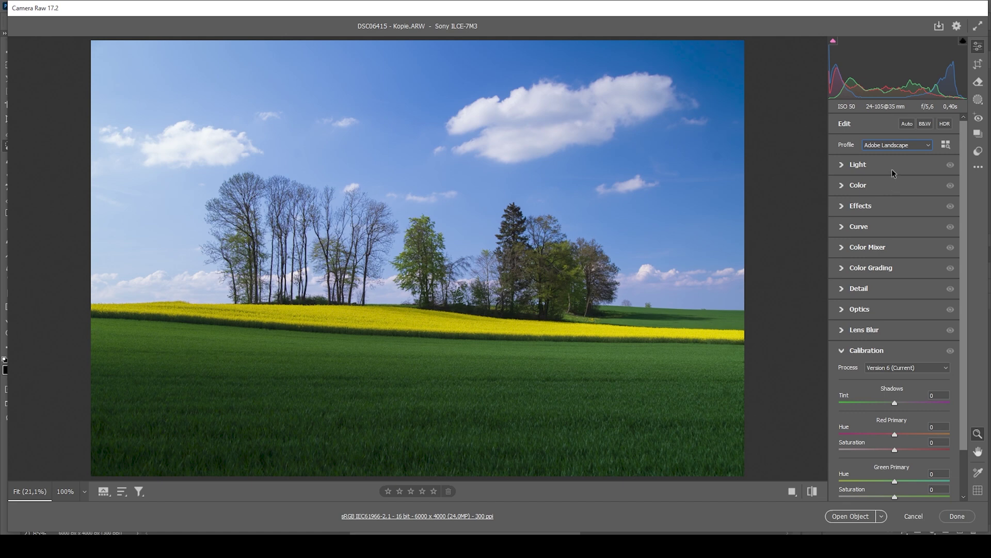
Step: In the Light panel set Highlights to -64, Shadows to +34 and Whites to +7
{"action": "left_click", "coordinate": [867, 164]}
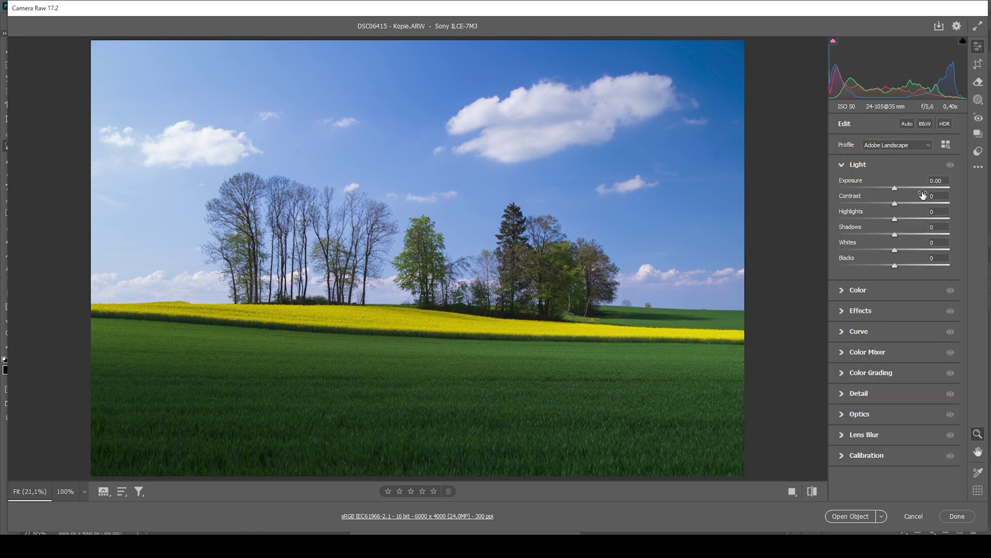
{"action": "left_click_drag", "start_coordinate": [894, 220], "coordinate": [865, 222]}
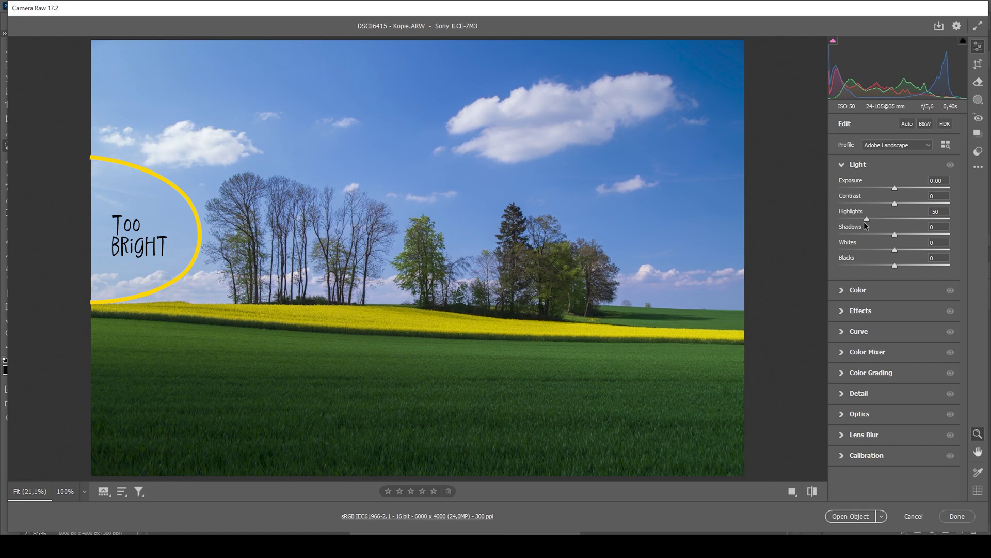
{"action": "left_click_drag", "start_coordinate": [861, 222], "coordinate": [858, 222]}
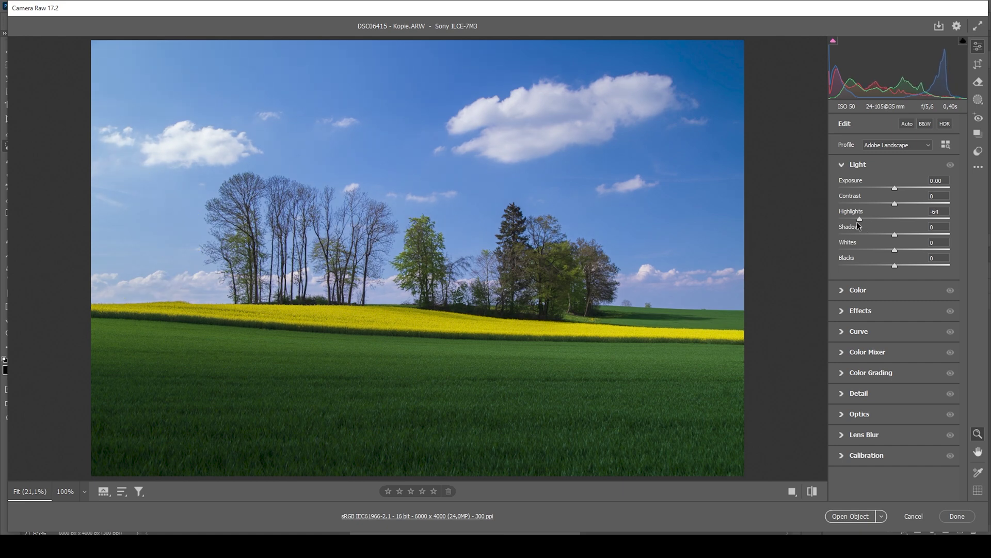
{"action": "left_click_drag", "start_coordinate": [856, 223], "coordinate": [856, 222]}
{"action": "left_click_drag", "start_coordinate": [910, 233], "coordinate": [904, 234]}
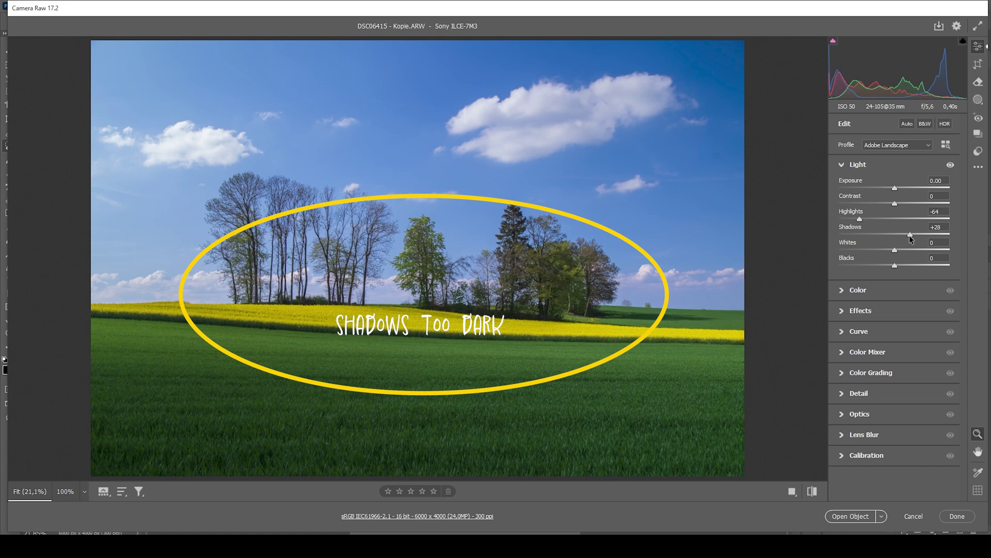
{"action": "left_click_drag", "start_coordinate": [911, 235], "coordinate": [912, 235]}
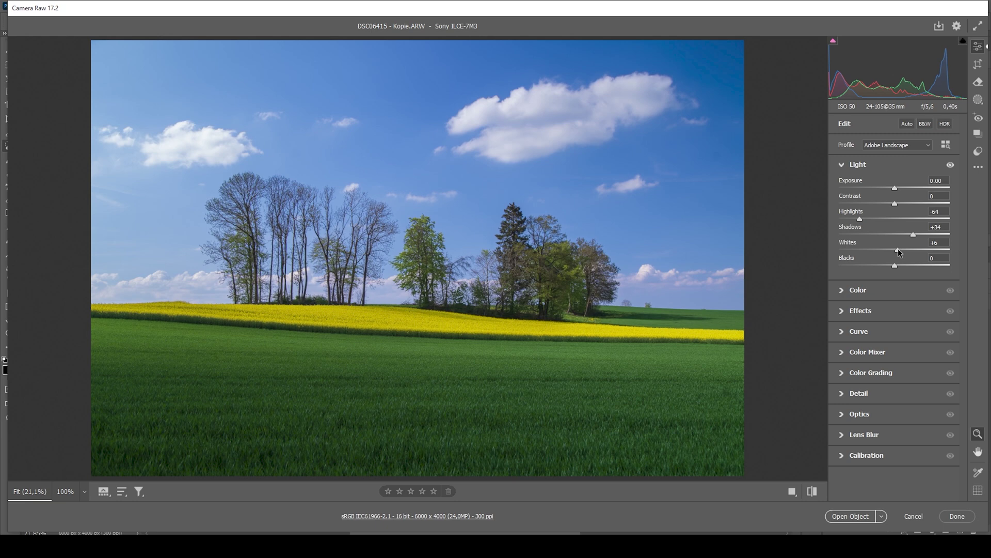
{"action": "left_click_drag", "start_coordinate": [897, 249], "coordinate": [899, 249]}
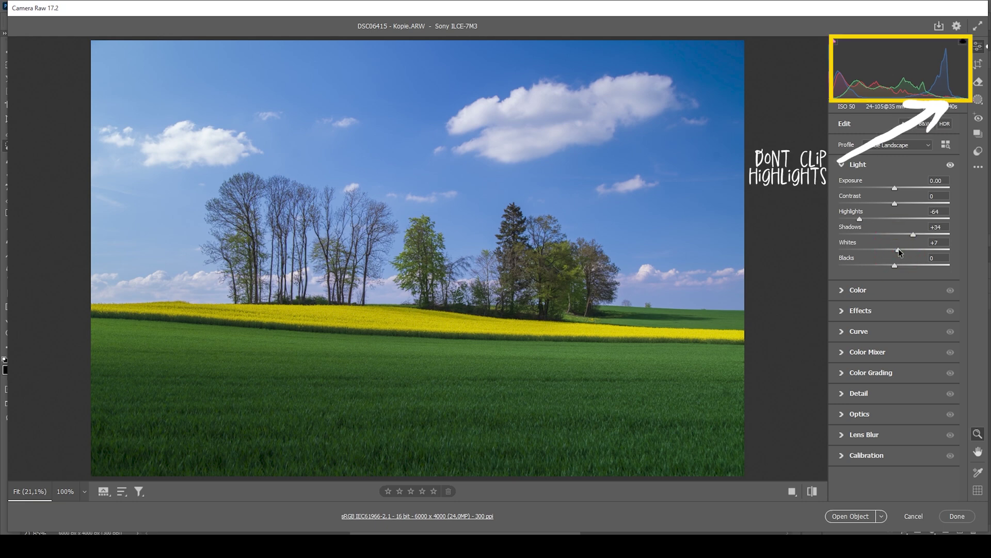
Step: Check Whites clipping with the Alt preview, keeping Whites at +7
{"action": "key", "text": "alt"}
{"action": "left_click", "coordinate": [899, 249], "text": "alt"}
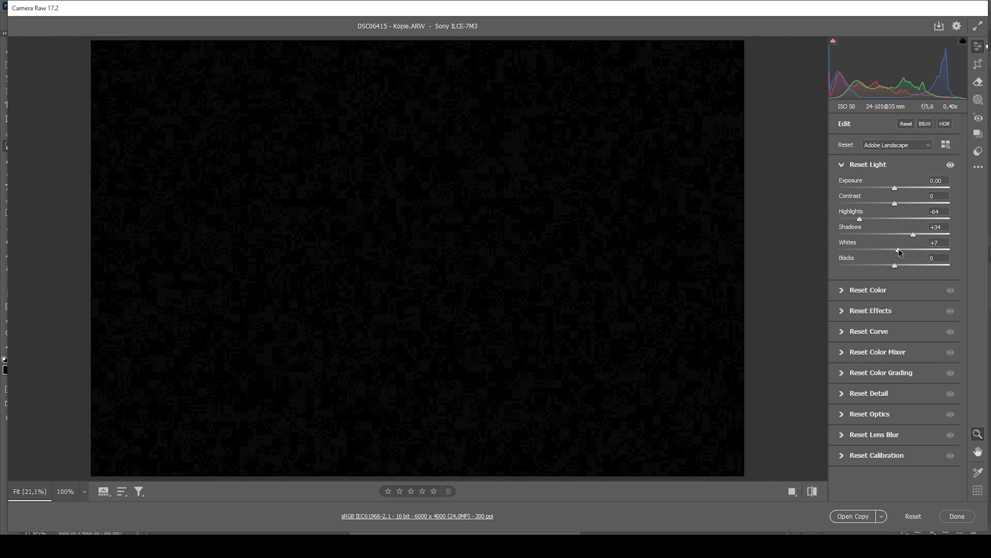
{"action": "mouse_move", "coordinate": [900, 249]}
{"action": "left_mouse_down"}
{"action": "mouse_move", "coordinate": [928, 249]}
{"action": "mouse_move", "coordinate": [899, 249]}
{"action": "left_mouse_up"}
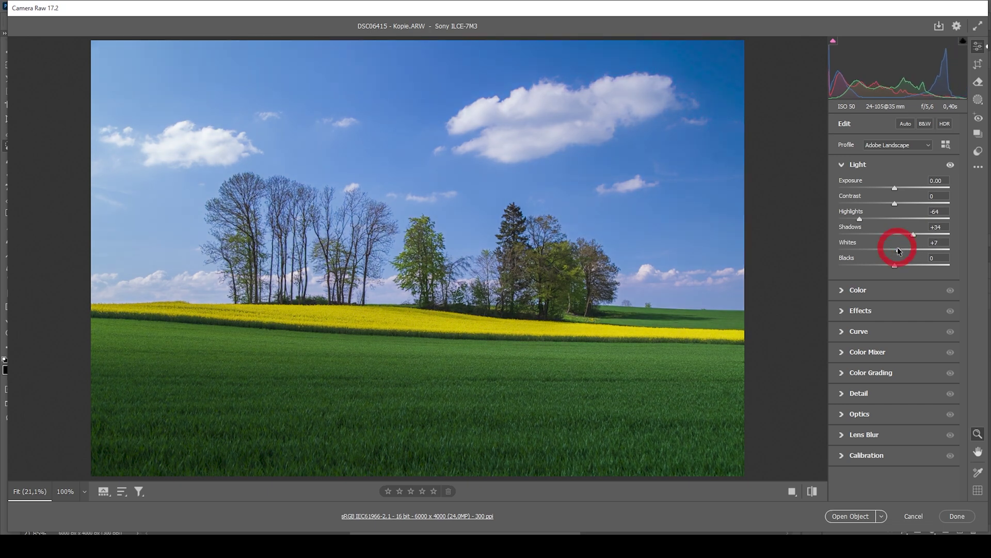
Step: Raise Blacks to +41 and expand the Color panel
{"action": "mouse_move", "coordinate": [898, 250]}
{"action": "left_mouse_down"}
{"action": "mouse_move", "coordinate": [898, 265]}
{"action": "mouse_move", "coordinate": [911, 267]}
{"action": "left_mouse_up"}
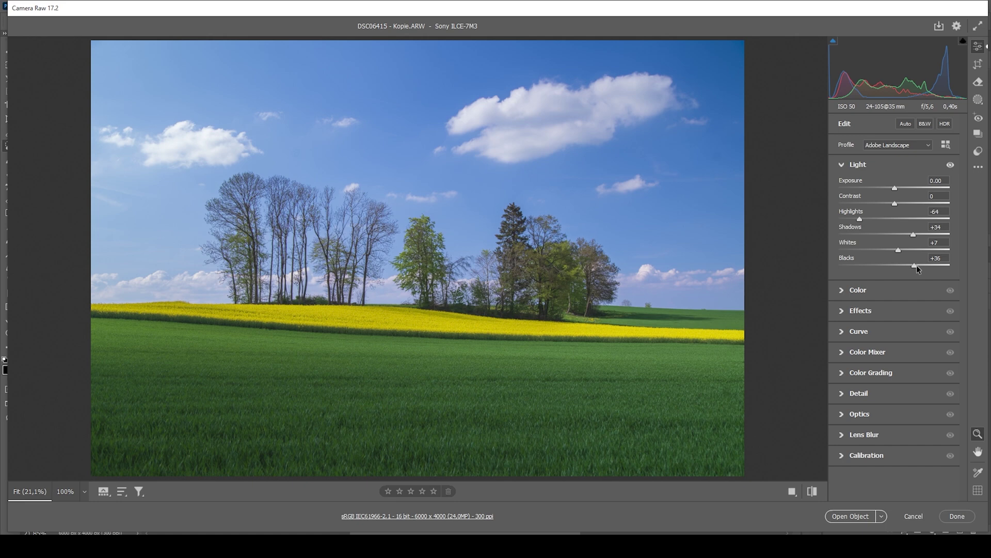
{"action": "left_click_drag", "start_coordinate": [920, 265], "coordinate": [922, 266]}
{"action": "left_click", "coordinate": [858, 292]}
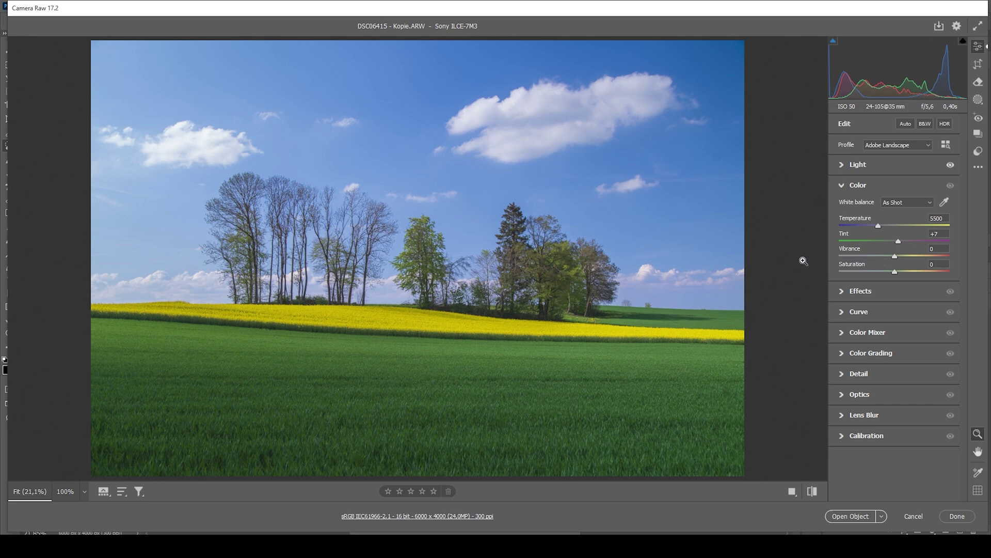
Step: In Effects set Texture to +7, Dehaze to +7 and Clarity to -4
{"action": "left_click", "coordinate": [847, 291]}
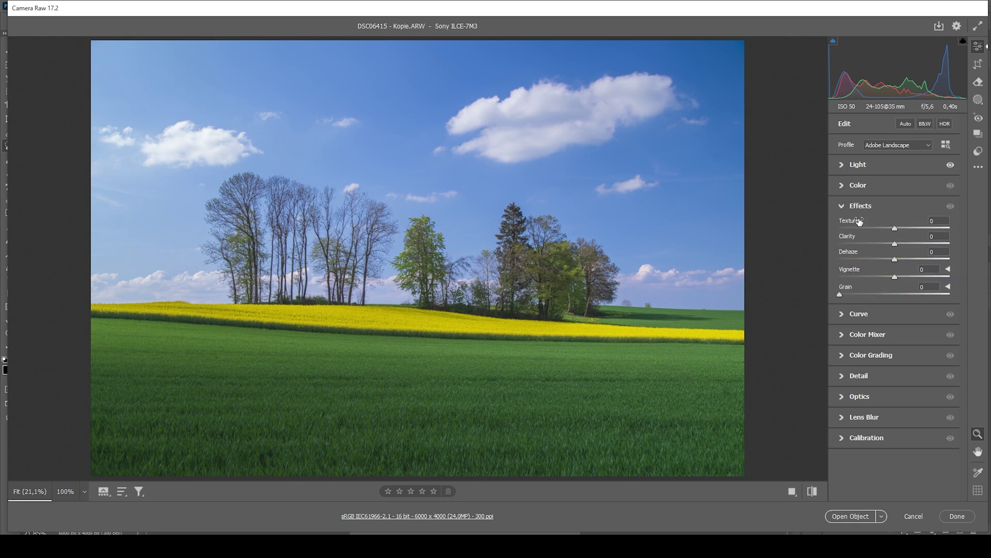
{"action": "left_click_drag", "start_coordinate": [895, 227], "coordinate": [897, 228]}
{"action": "left_click_drag", "start_coordinate": [896, 262], "coordinate": [897, 262]}
{"action": "left_click_drag", "start_coordinate": [896, 263], "coordinate": [899, 263]}
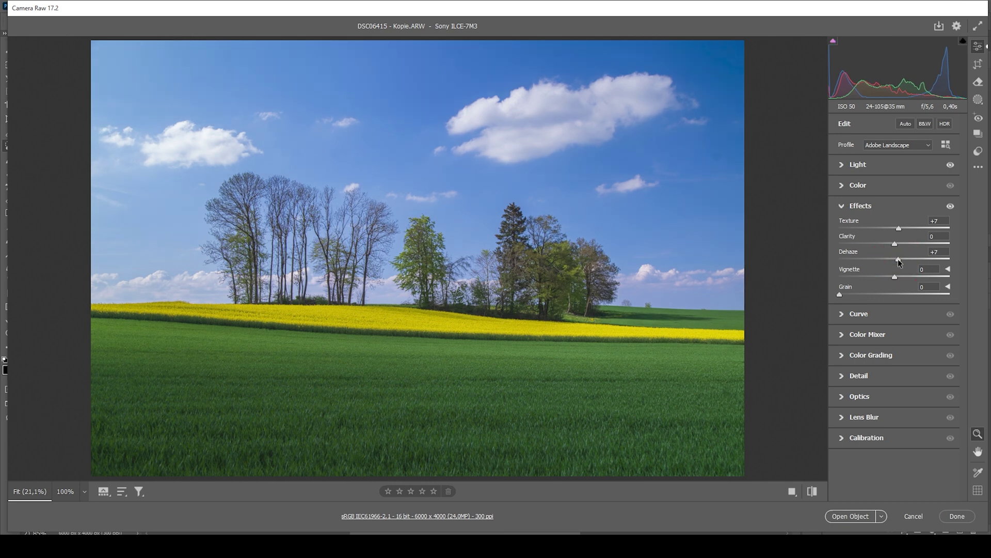
{"action": "left_click_drag", "start_coordinate": [894, 243], "coordinate": [894, 245]}
Step: Compare the current edits with the default look and restore them
{"action": "left_click", "coordinate": [815, 492]}
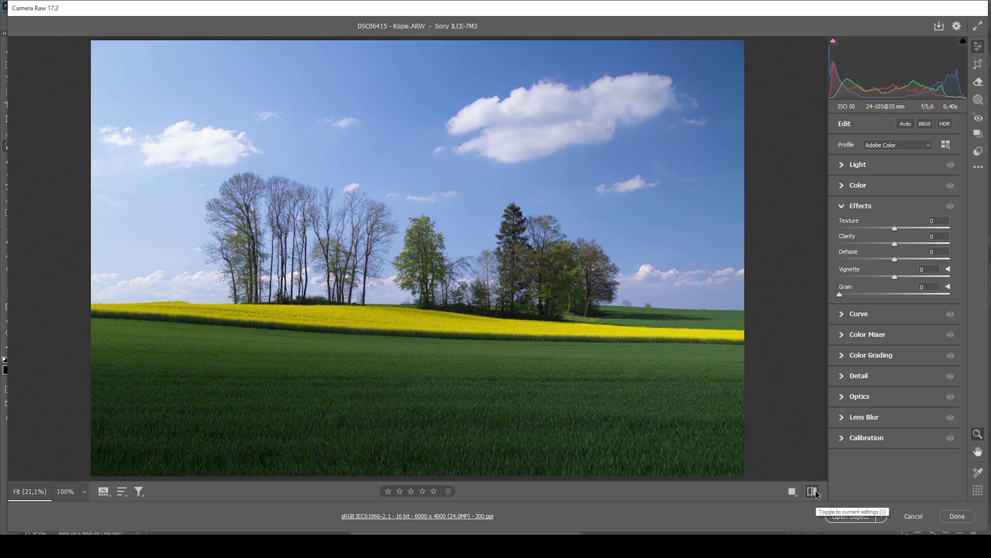
{"action": "left_click", "coordinate": [815, 492]}
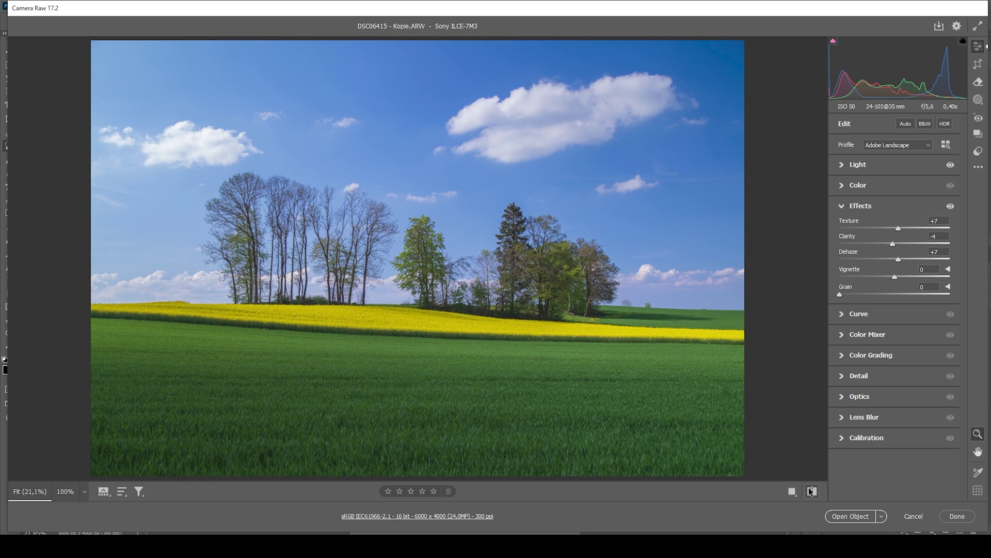
{"action": "left_click", "coordinate": [978, 99]}
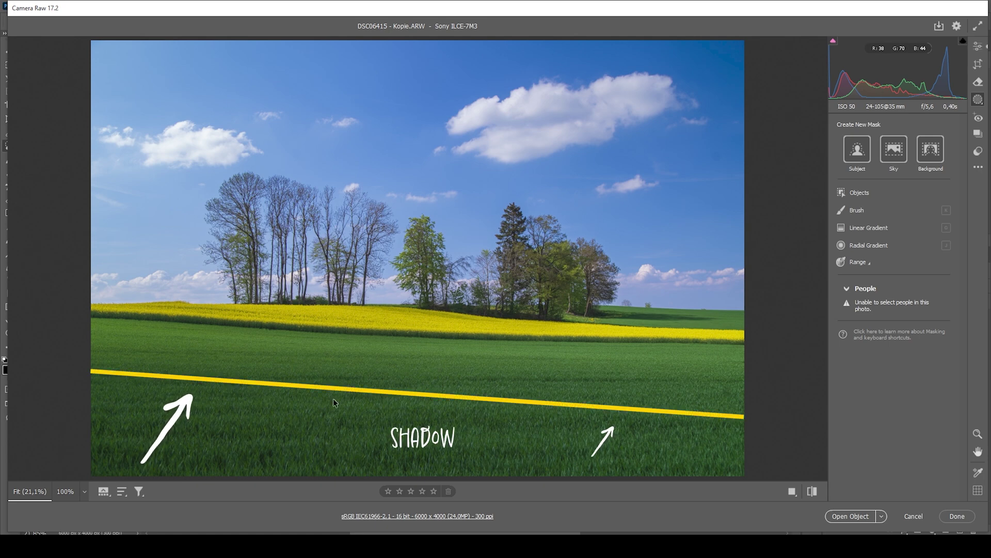
Step: Darken the lower field with a flatter linear gradient mask at Exposure -0.95
{"action": "left_click", "coordinate": [866, 230]}
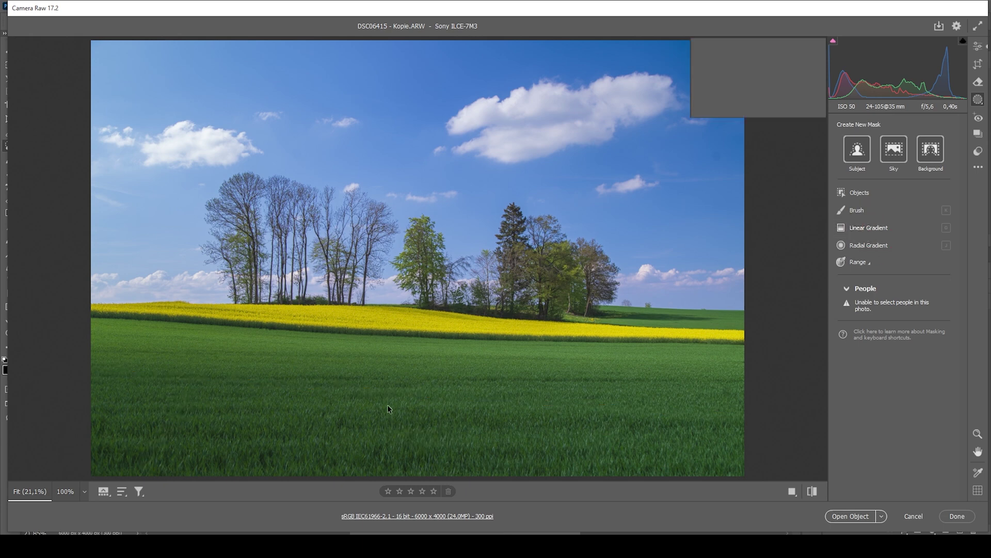
{"action": "left_click_drag", "start_coordinate": [395, 428], "coordinate": [399, 341]}
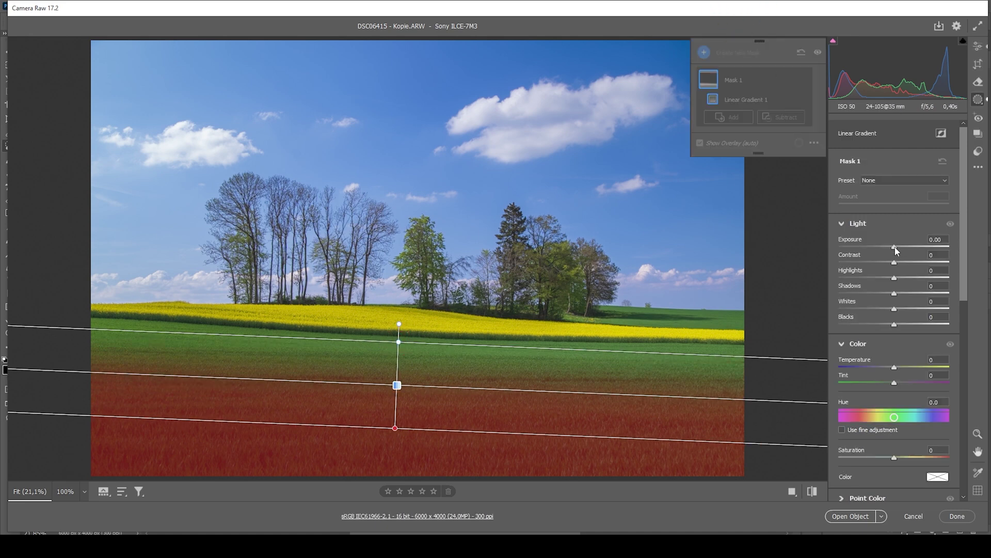
{"action": "left_click_drag", "start_coordinate": [896, 248], "coordinate": [882, 247]}
{"action": "left_click_drag", "start_coordinate": [396, 429], "coordinate": [398, 432]}
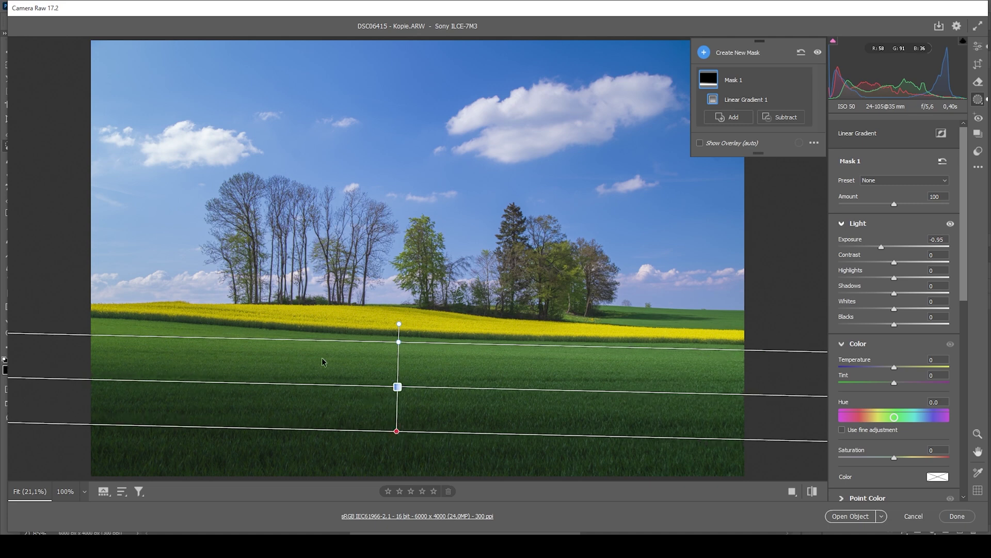
Step: Create a Sky mask and invert it to cover the land
{"action": "left_click", "coordinate": [710, 52]}
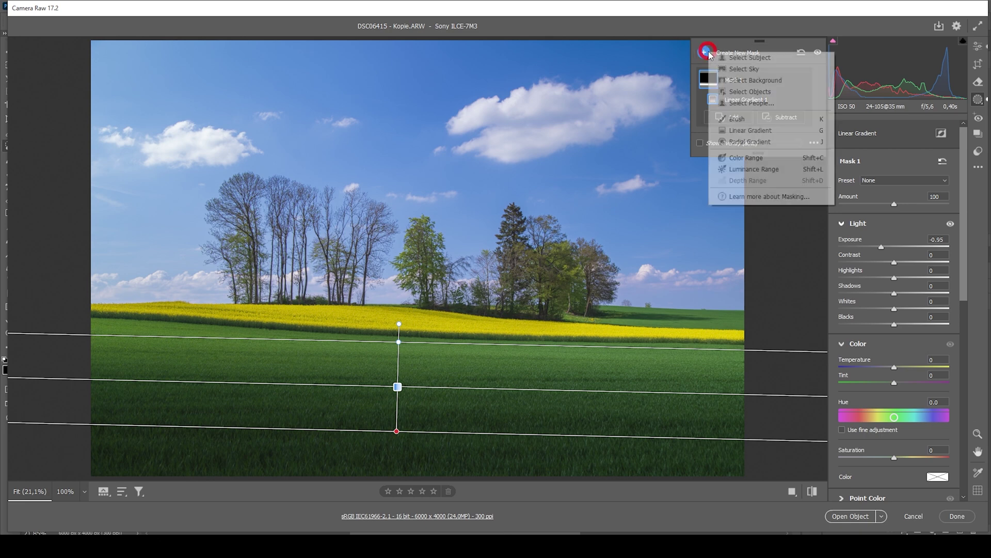
{"action": "left_click", "coordinate": [749, 71]}
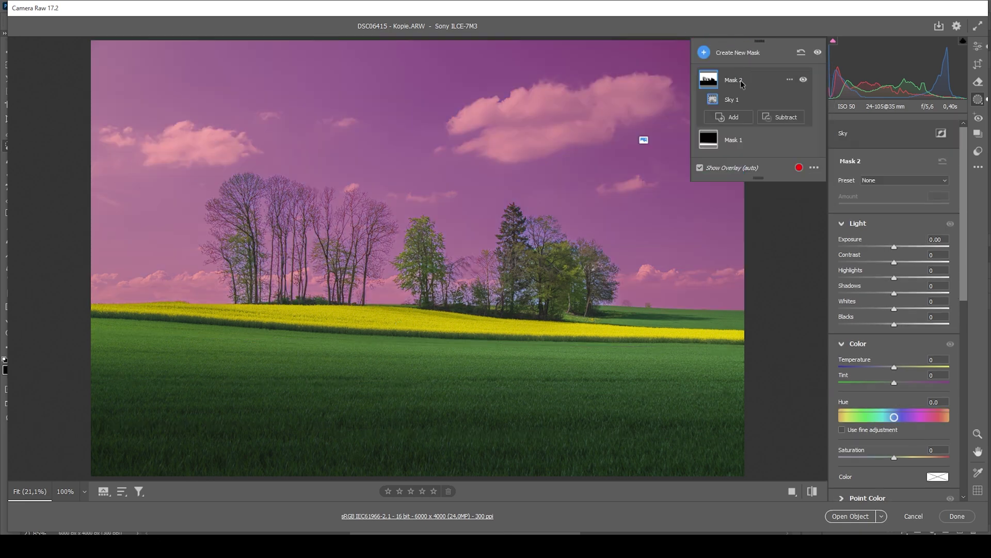
{"action": "left_click", "coordinate": [946, 136]}
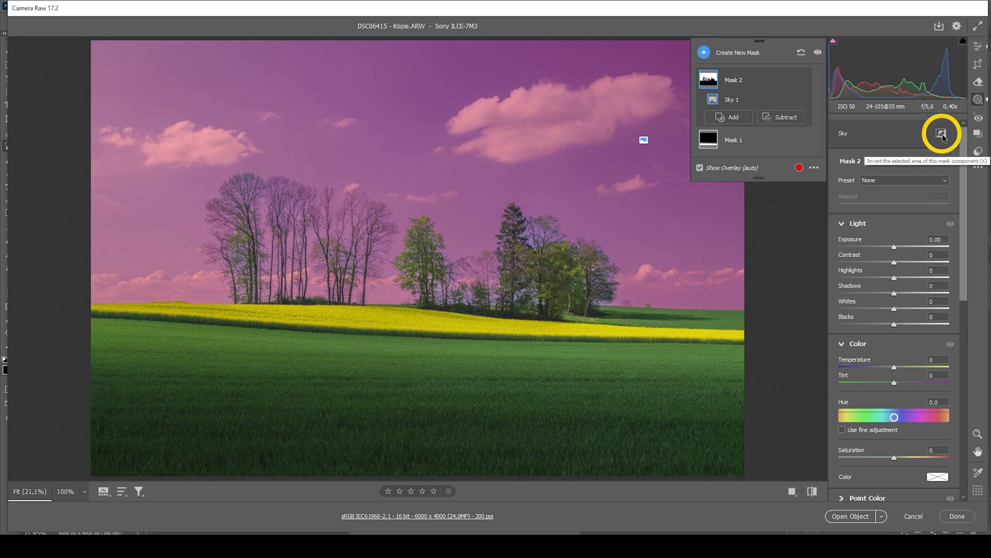
{"action": "left_click", "coordinate": [942, 136]}
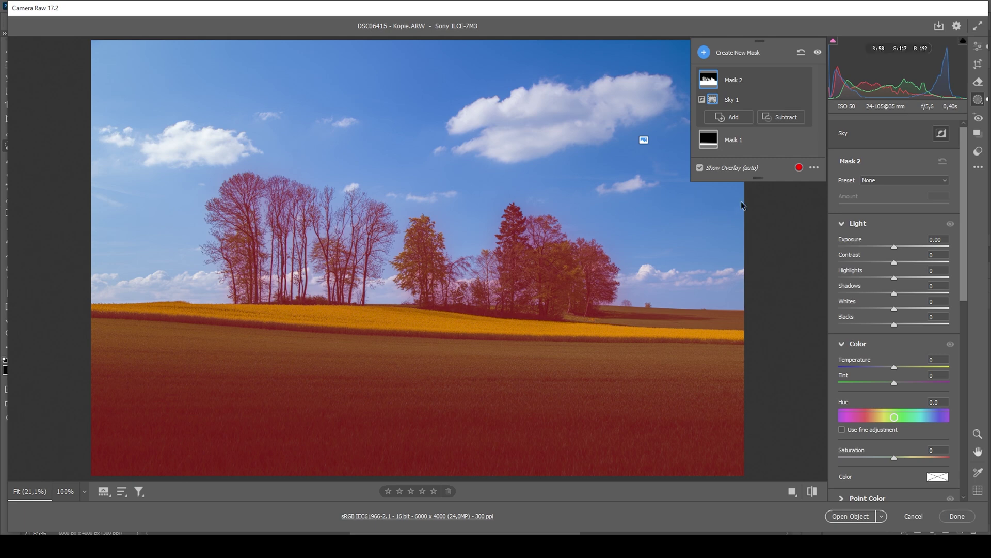
Step: Subtract the lower field with a linear gradient and brush out the left trees
{"action": "left_click", "coordinate": [780, 117]}
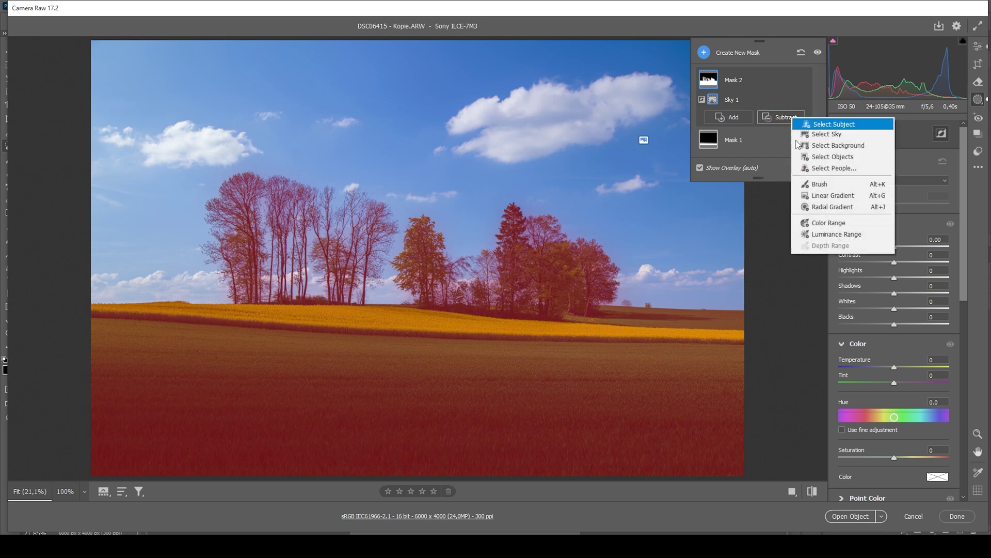
{"action": "left_click", "coordinate": [830, 196]}
{"action": "left_click_drag", "start_coordinate": [389, 401], "coordinate": [392, 309]}
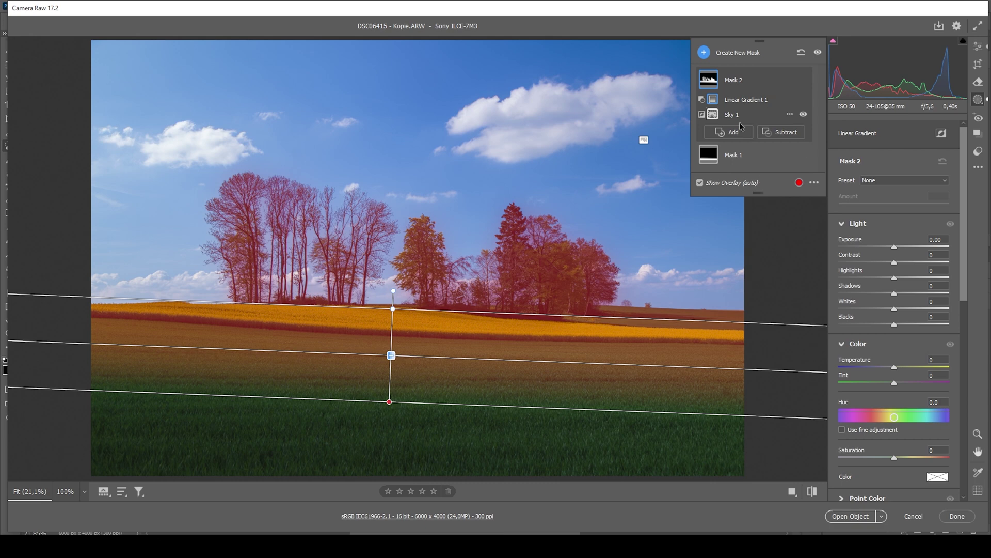
{"action": "left_click", "coordinate": [805, 132]}
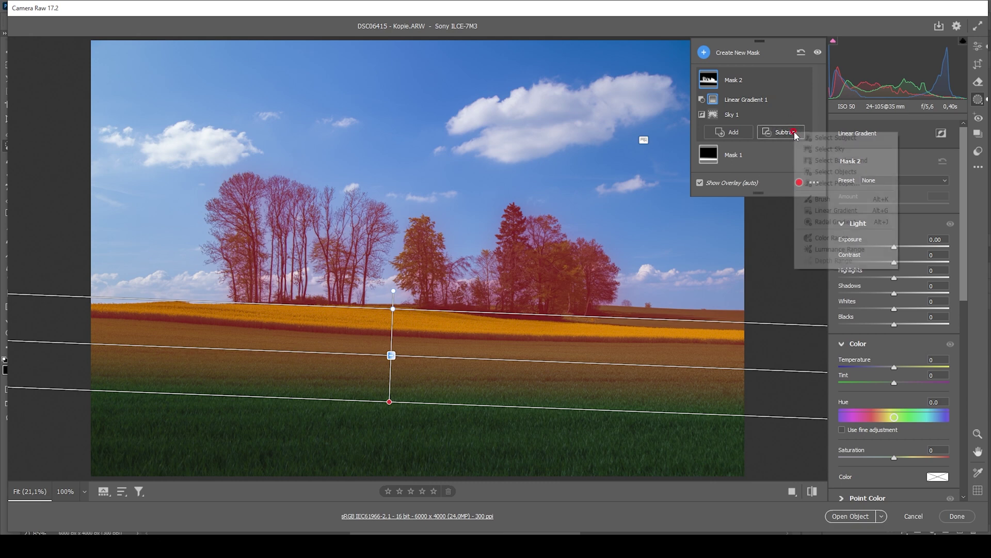
{"action": "left_click", "coordinate": [826, 201]}
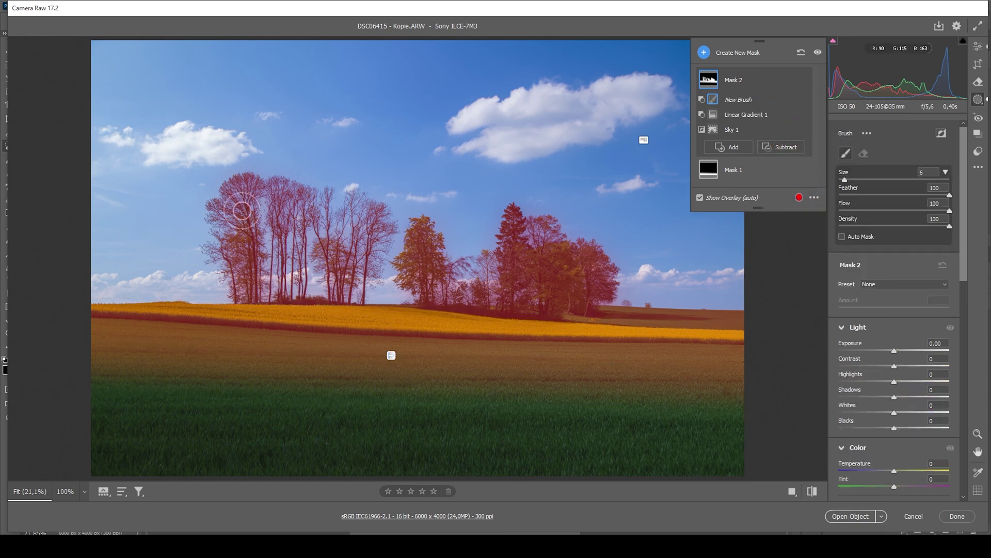
{"action": "mouse_move", "coordinate": [243, 210]}
{"action": "left_mouse_down"}
{"action": "mouse_move", "coordinate": [315, 168]}
{"action": "mouse_move", "coordinate": [295, 212]}
{"action": "mouse_move", "coordinate": [305, 249]}
{"action": "mouse_move", "coordinate": [559, 221]}
{"action": "mouse_move", "coordinate": [610, 294]}
{"action": "left_mouse_up"}
Step: Brighten the masked area's exposure and raise its Clarity to +17
{"action": "left_click_drag", "start_coordinate": [896, 353], "coordinate": [898, 353]}
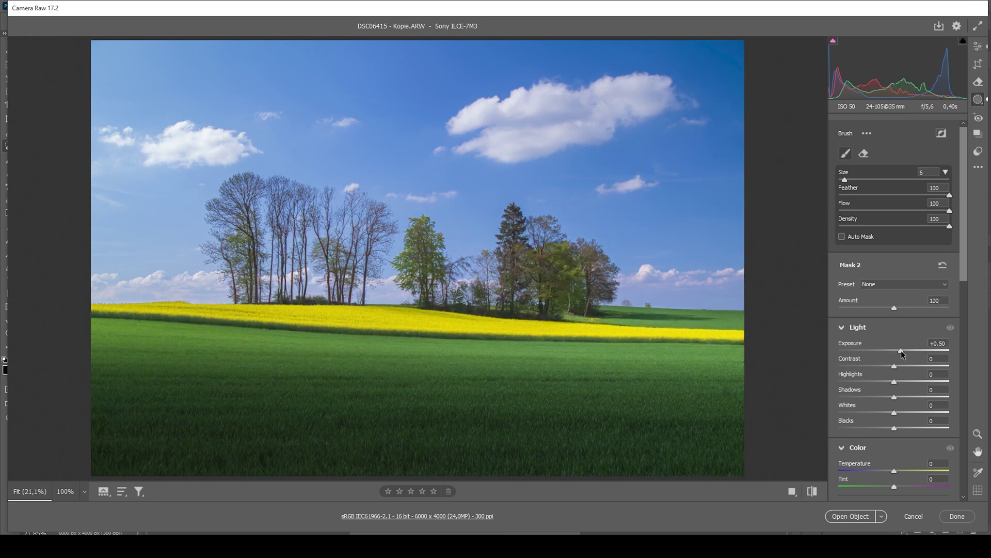
{"action": "scroll", "coordinate": [901, 405], "scroll_direction": "down", "scroll_amount": 5}
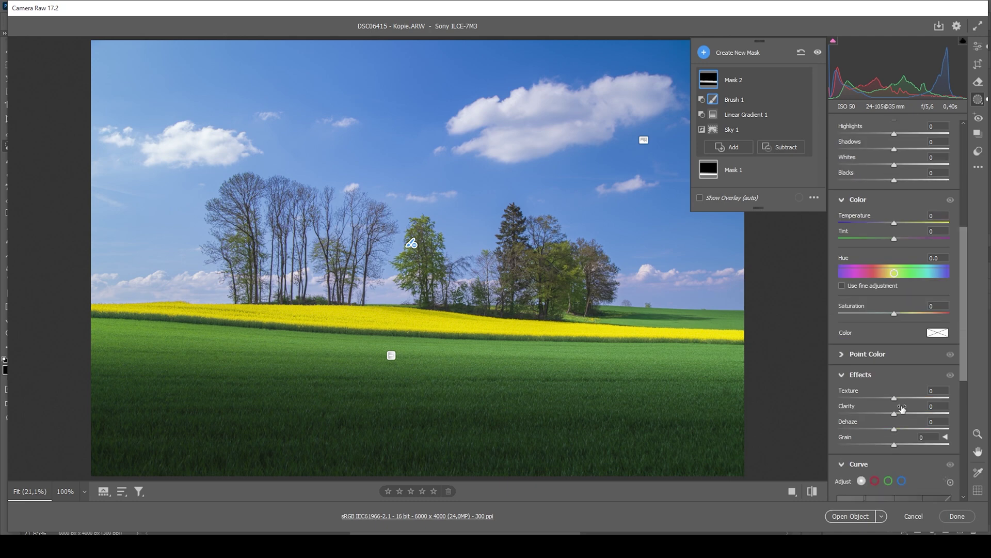
{"action": "scroll", "coordinate": [902, 409], "scroll_direction": "down", "scroll_amount": 2}
{"action": "left_click_drag", "start_coordinate": [894, 352], "coordinate": [901, 353]}
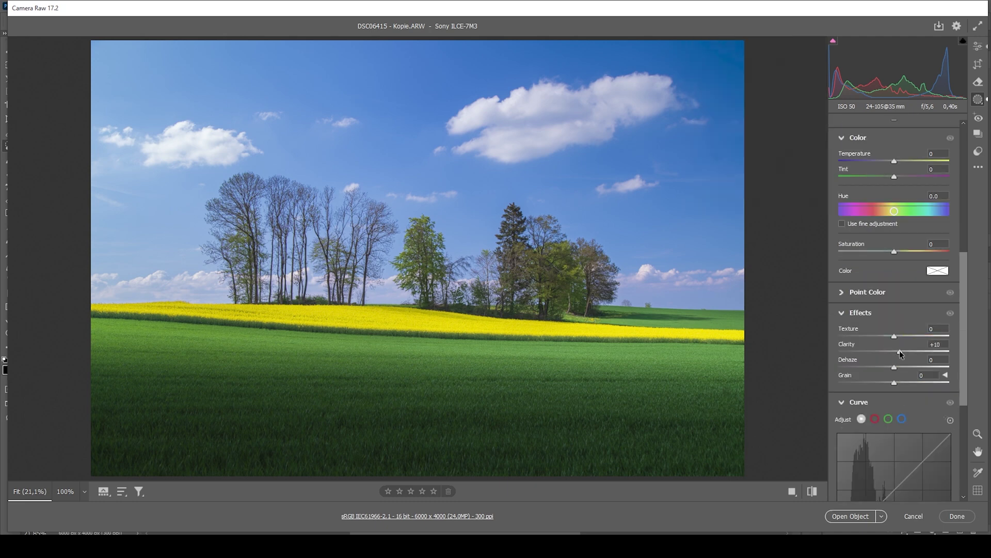
{"action": "left_click_drag", "start_coordinate": [900, 353], "coordinate": [903, 353]}
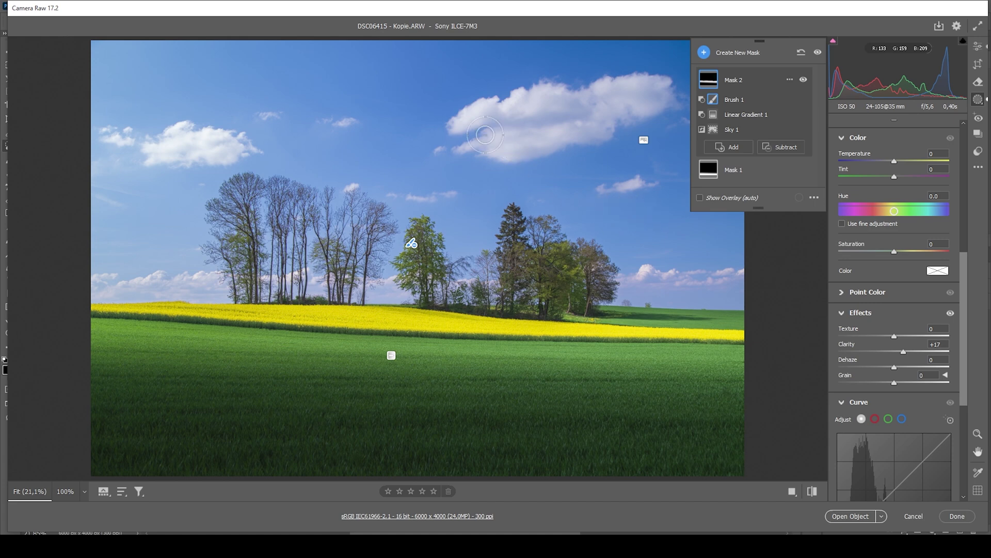
{"action": "left_click", "coordinate": [704, 52]}
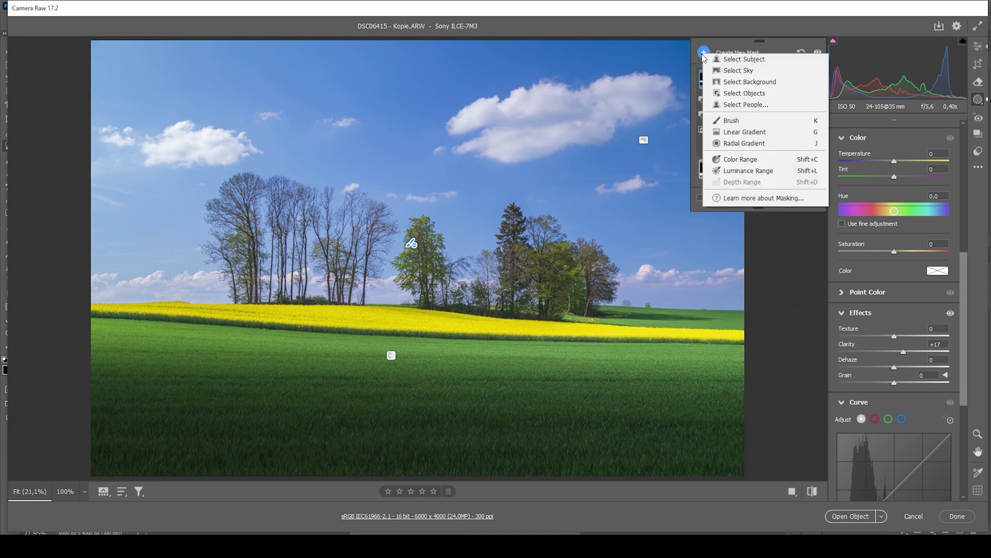
Step: Create a Color Range mask sampled from the centre, left and upper blue sky
{"action": "left_click", "coordinate": [735, 163]}
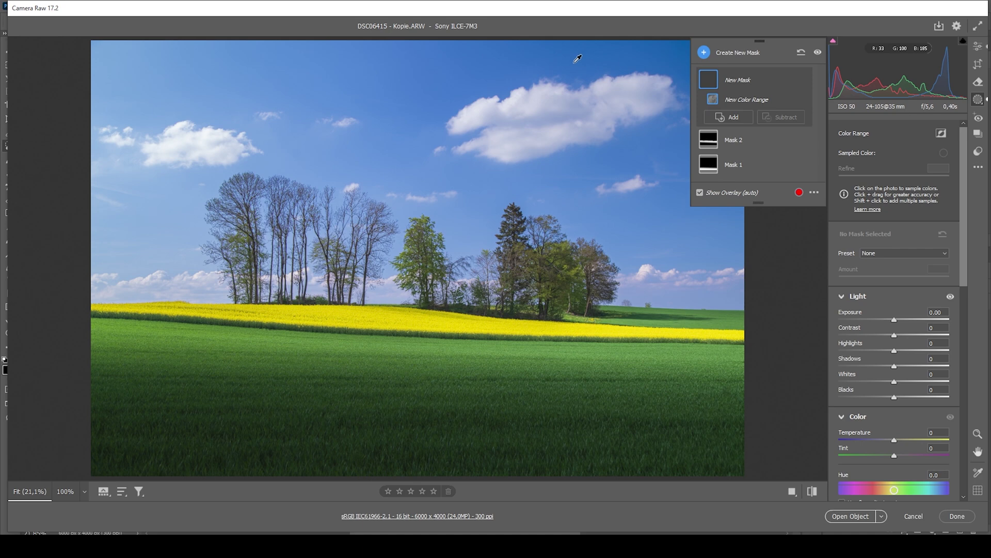
{"action": "left_click", "coordinate": [575, 61]}
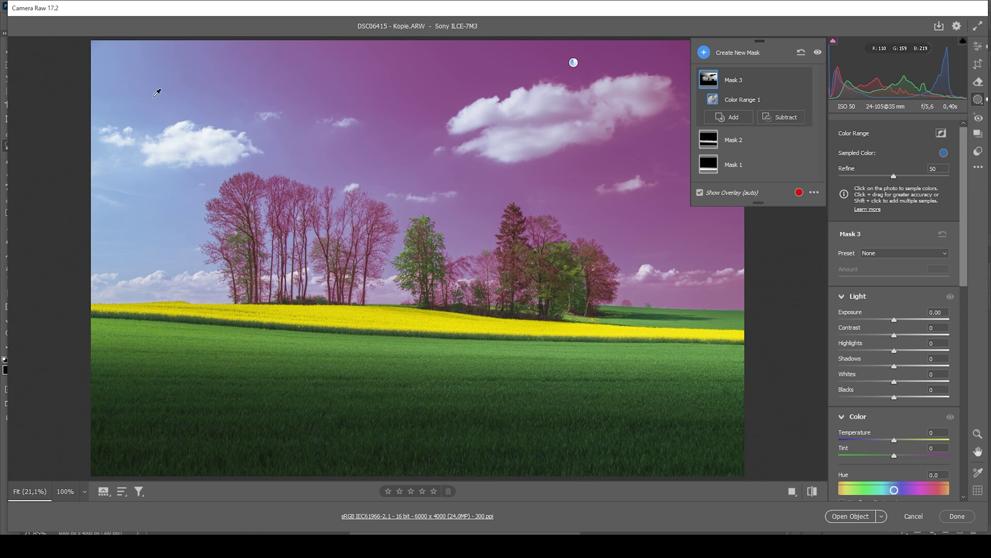
{"action": "key", "text": "shift"}
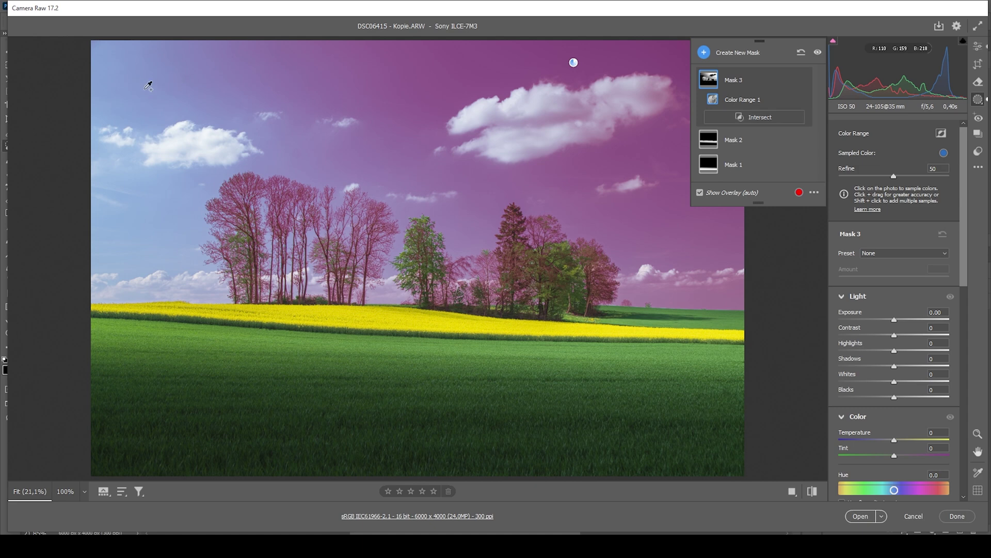
{"action": "left_click", "coordinate": [148, 86], "text": "shift"}
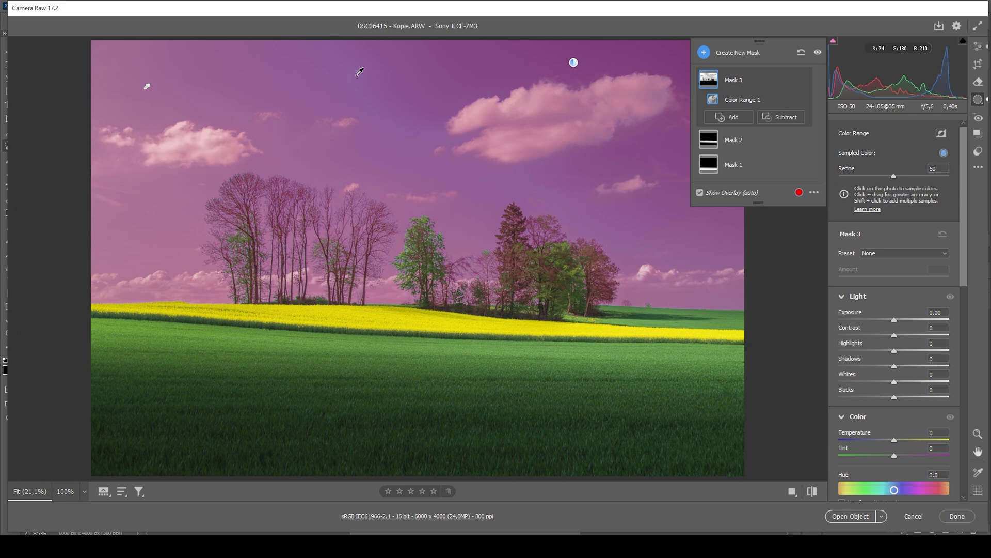
{"action": "key", "text": "shift"}
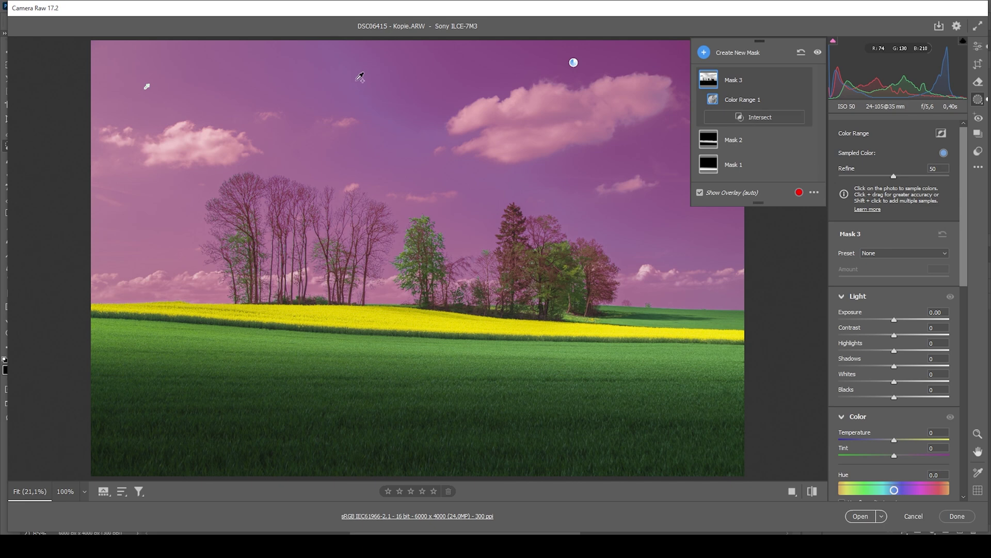
{"action": "left_click", "coordinate": [359, 76], "text": "shift"}
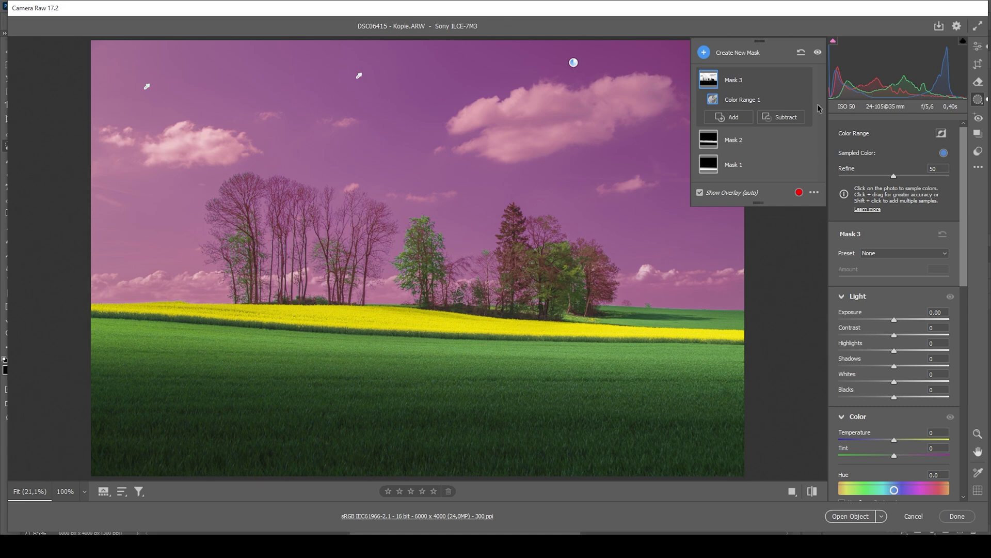
Step: Subtract a linear gradient from the field up into the sky and set Exposure to -1.10
{"action": "left_click", "coordinate": [781, 117]}
{"action": "left_click", "coordinate": [823, 195]}
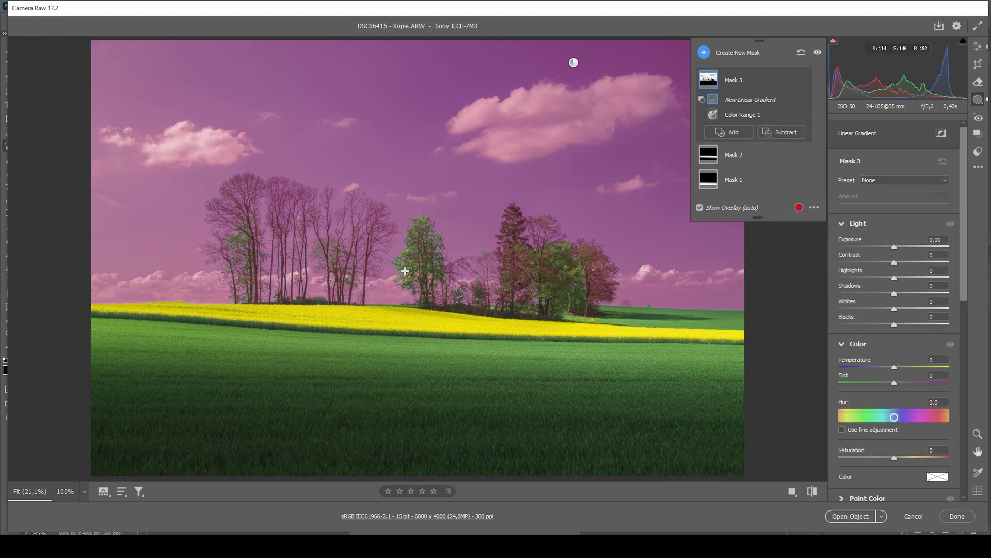
{"action": "left_click_drag", "start_coordinate": [392, 287], "coordinate": [420, 67]}
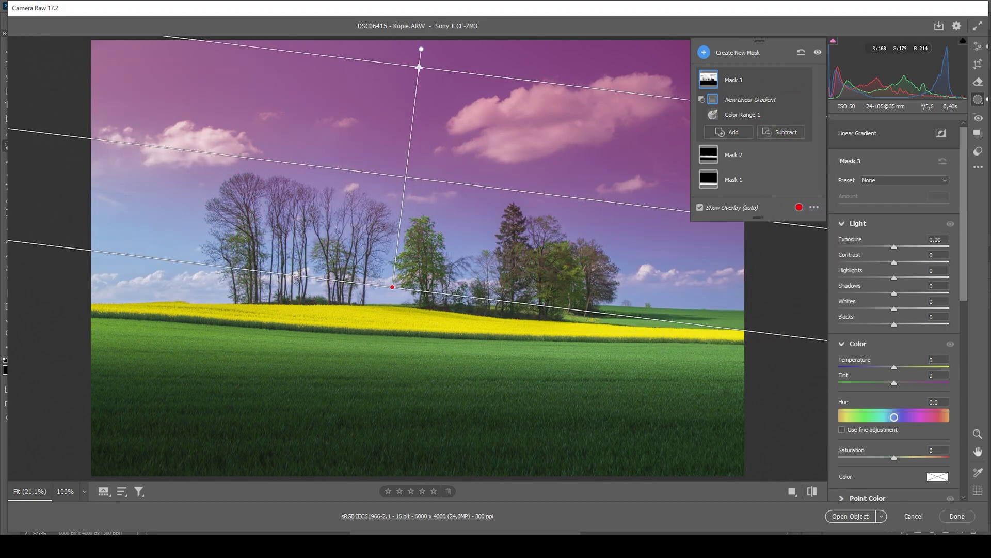
{"action": "left_click_drag", "start_coordinate": [393, 286], "coordinate": [397, 304]}
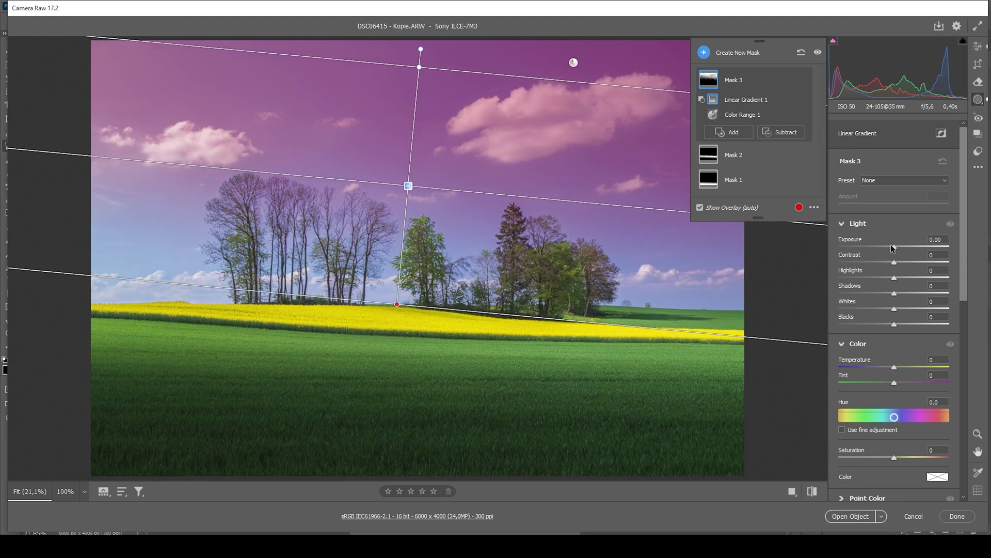
{"action": "left_click_drag", "start_coordinate": [894, 247], "coordinate": [879, 249]}
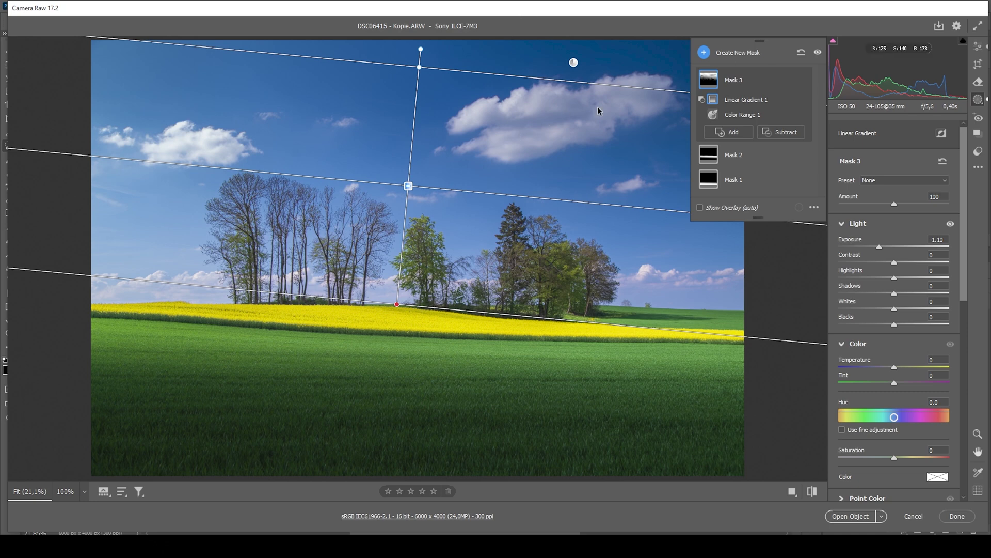
{"action": "left_click", "coordinate": [781, 133]}
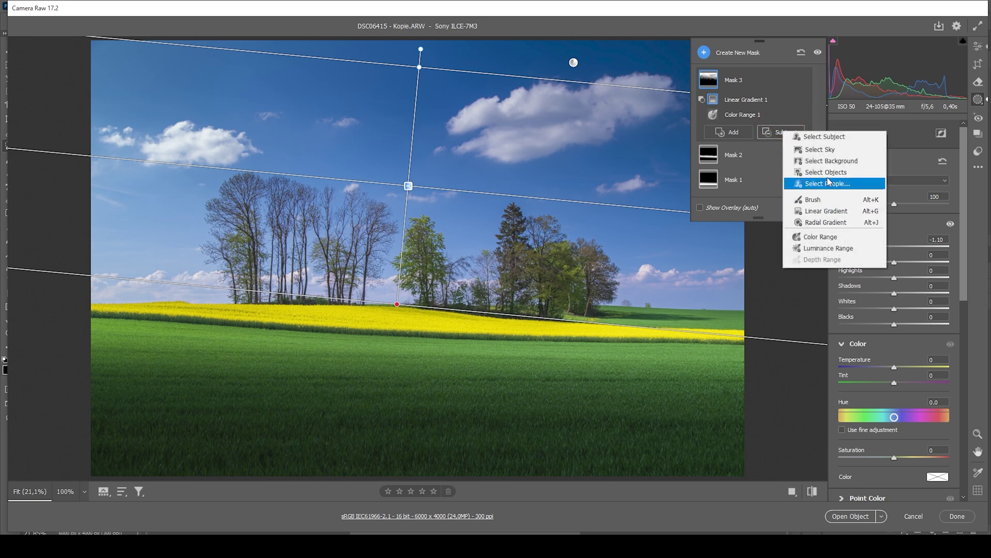
Step: Subtract the large white cloud by color range and lower Refine to 23
{"action": "left_click", "coordinate": [825, 238]}
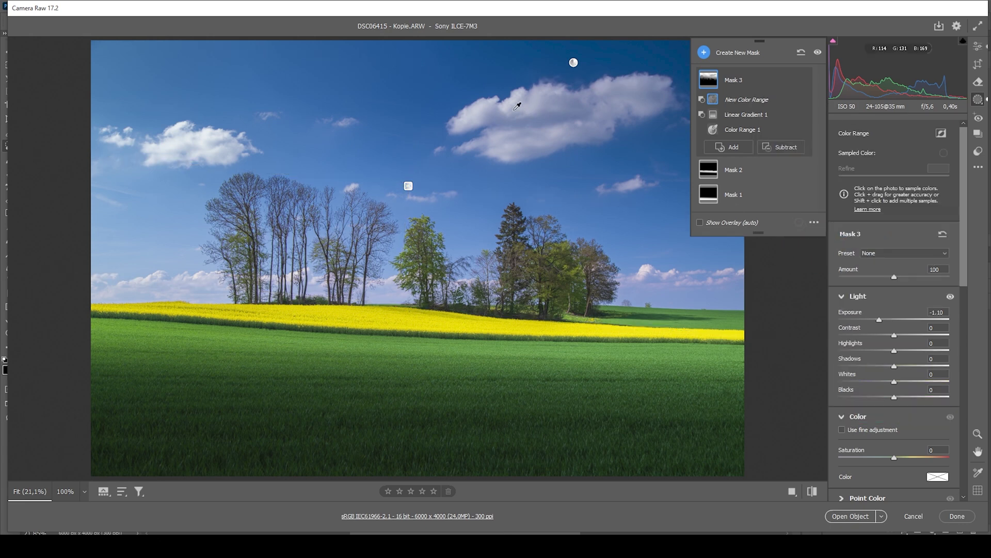
{"action": "left_click", "coordinate": [487, 105]}
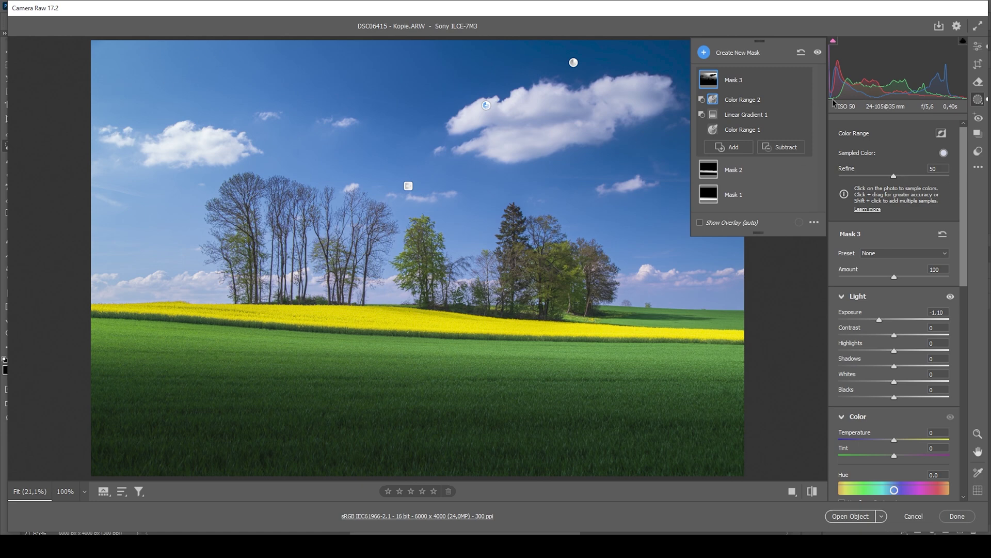
{"action": "left_click", "coordinate": [893, 176]}
{"action": "left_click_drag", "start_coordinate": [893, 176], "coordinate": [862, 176]}
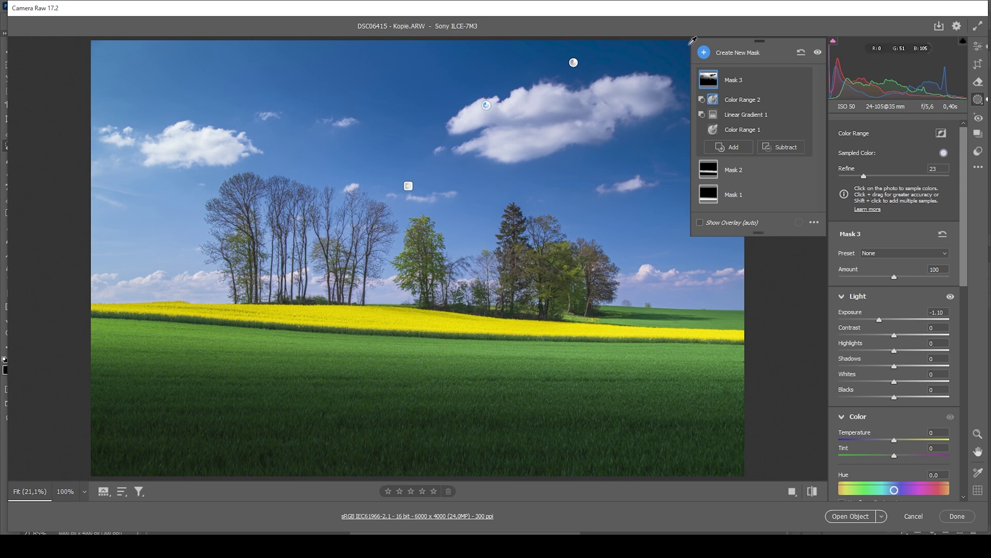
{"action": "left_click", "coordinate": [703, 53]}
Step: Draw a linear gradient from the top sky down to the trees with Clarity +15
{"action": "left_click", "coordinate": [747, 135]}
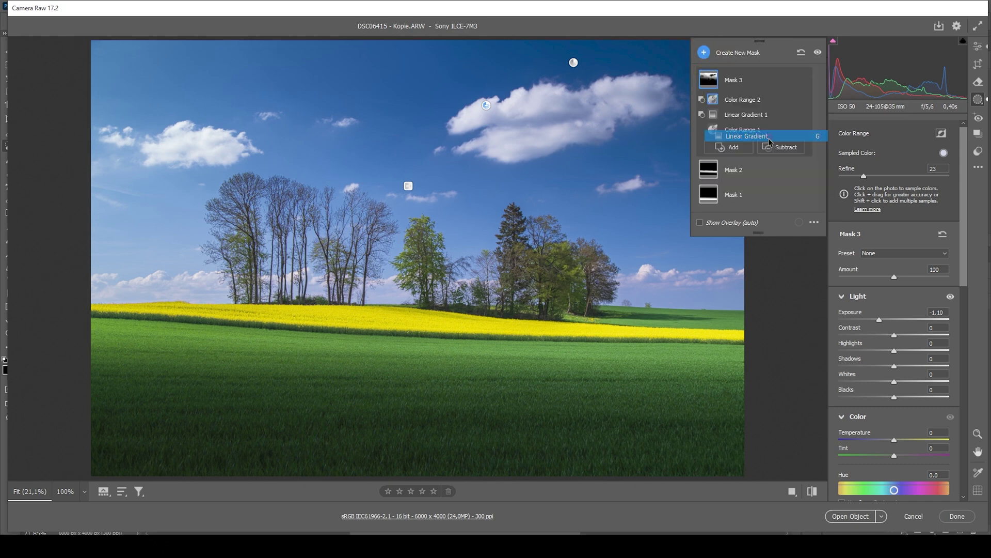
{"action": "left_click_drag", "start_coordinate": [501, 79], "coordinate": [484, 278]}
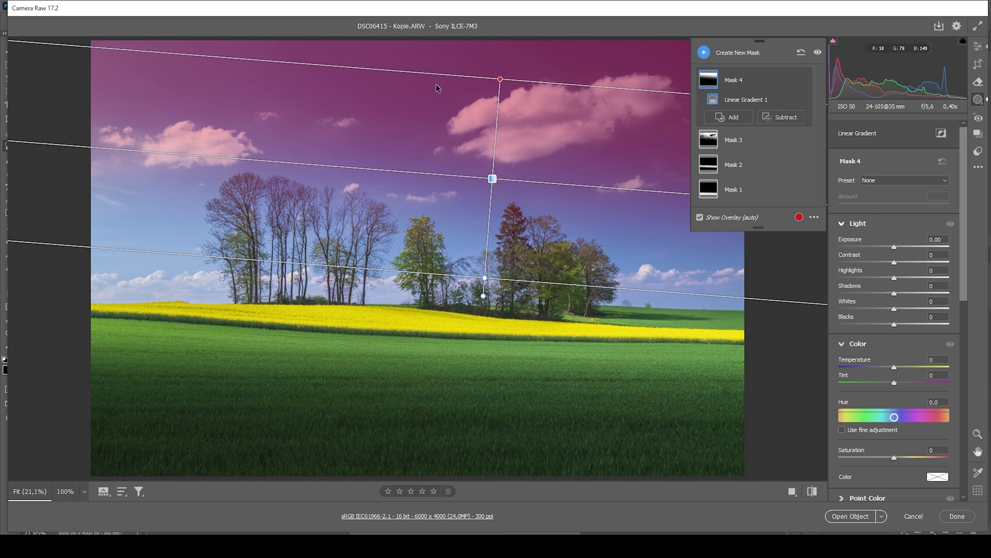
{"action": "left_click_drag", "start_coordinate": [964, 139], "coordinate": [966, 173]}
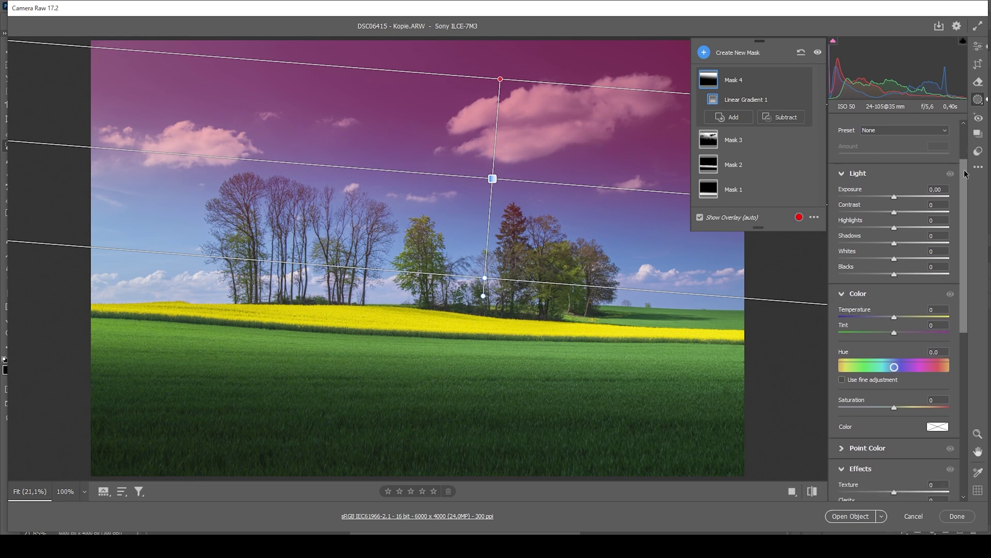
{"action": "scroll", "coordinate": [896, 344], "scroll_direction": "down", "scroll_amount": 3}
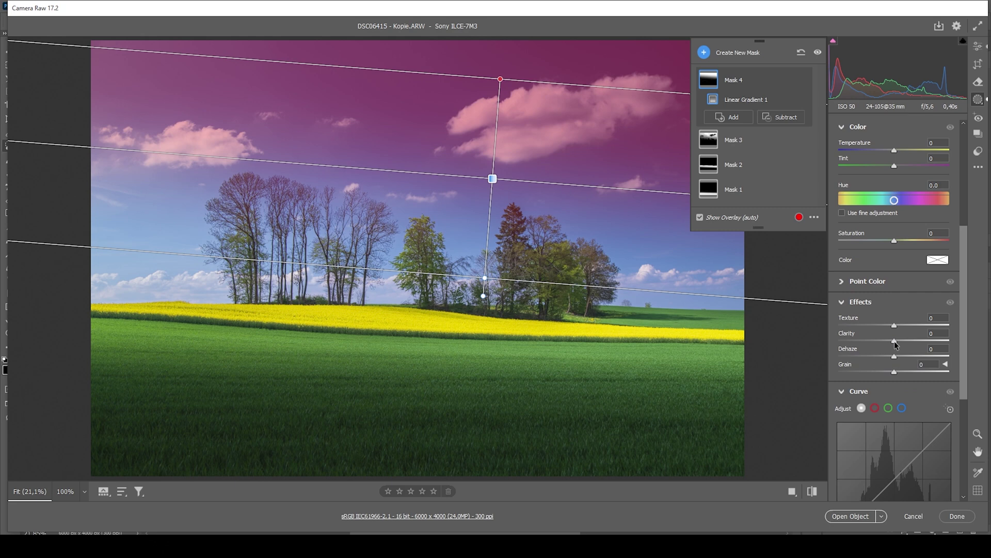
{"action": "left_click_drag", "start_coordinate": [896, 344], "coordinate": [918, 342]}
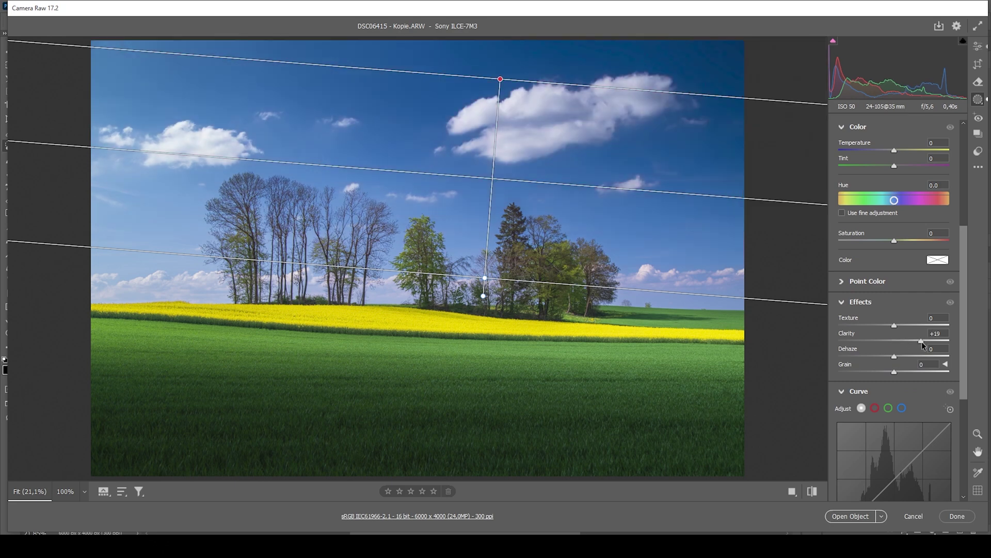
{"action": "left_click_drag", "start_coordinate": [922, 342], "coordinate": [905, 345]}
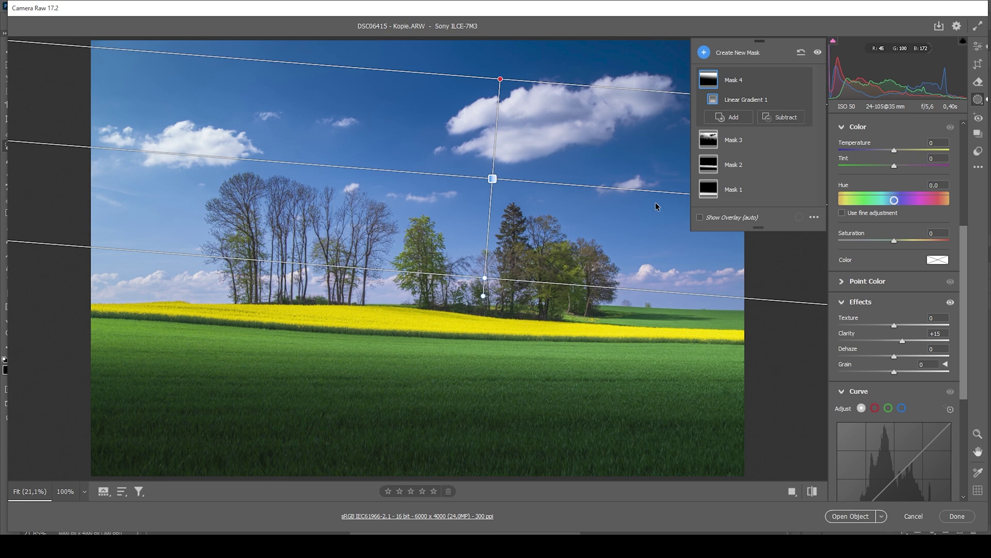
{"action": "mouse_move", "coordinate": [807, 161]}
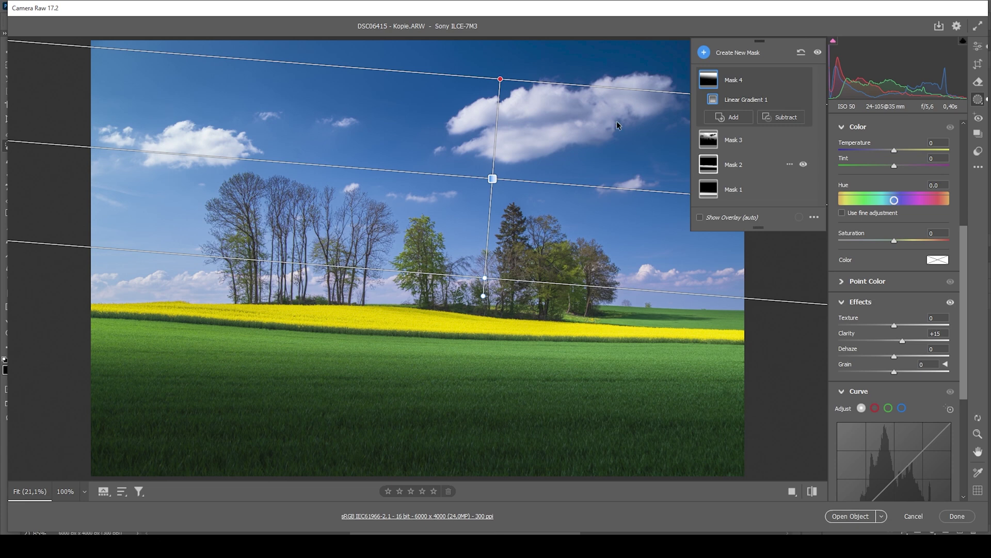
{"action": "left_click", "coordinate": [705, 55]}
Step: Draw a radial gradient oval over the left trees and field, with Exposure +0.35 and Dehaze -20
{"action": "left_click", "coordinate": [739, 147]}
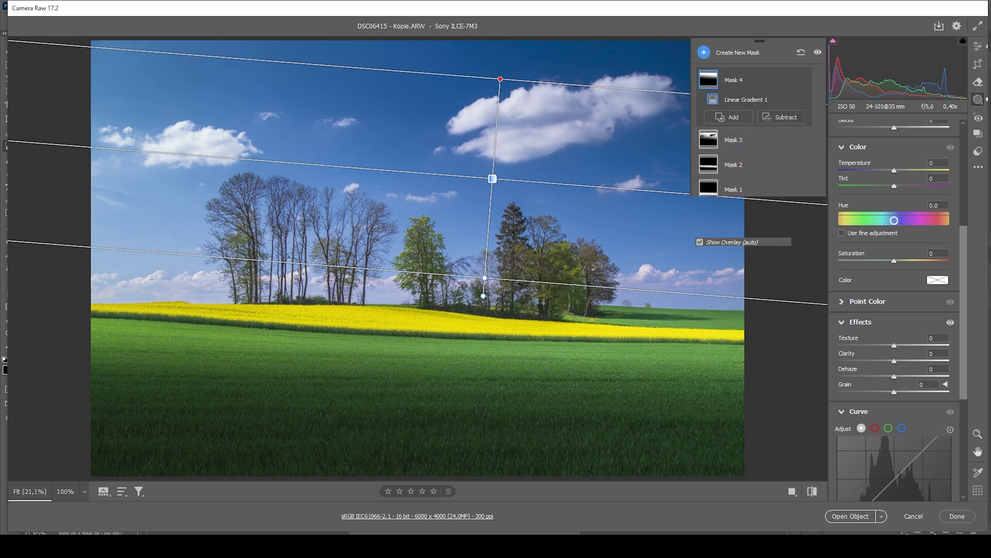
{"action": "left_click_drag", "start_coordinate": [152, 279], "coordinate": [504, 376]}
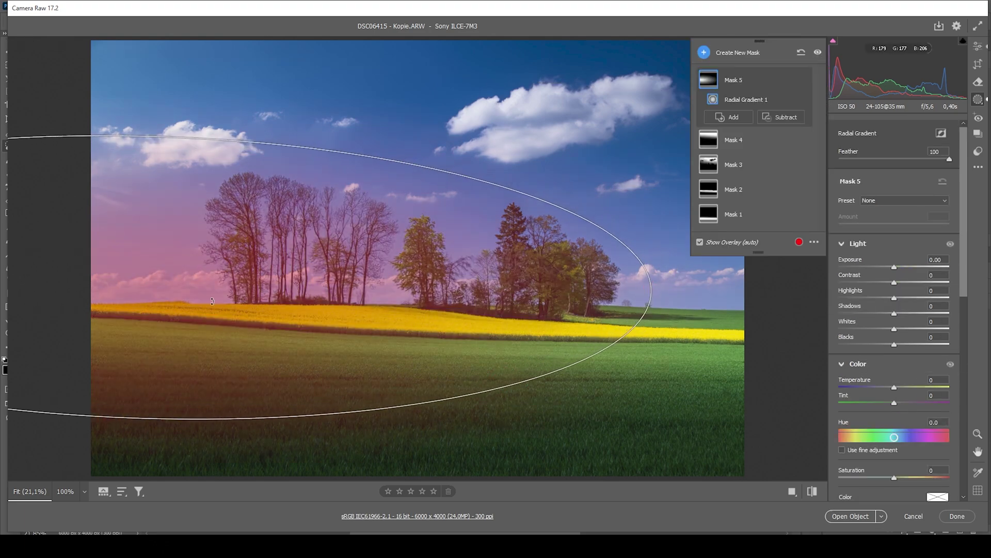
{"action": "left_click_drag", "start_coordinate": [149, 280], "coordinate": [75, 272]}
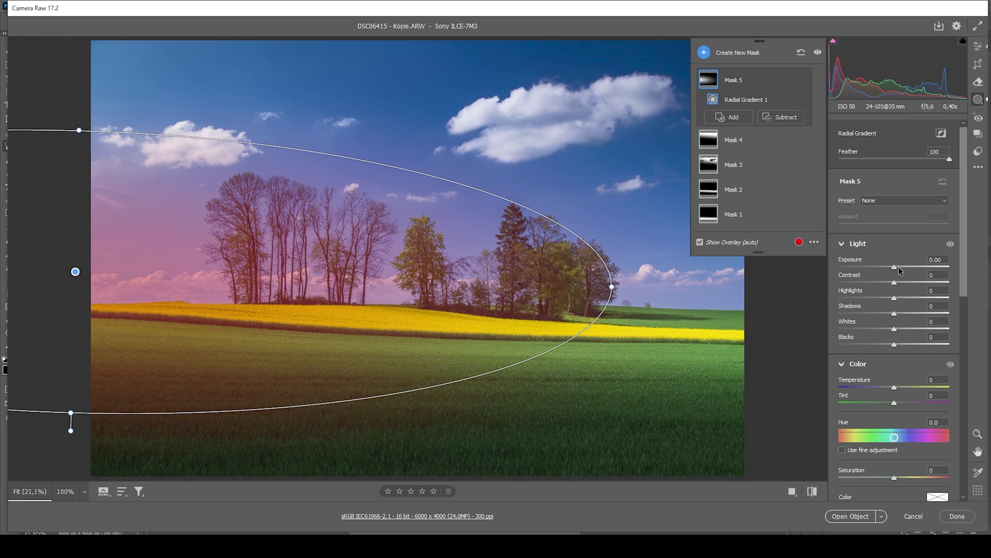
{"action": "left_click_drag", "start_coordinate": [897, 266], "coordinate": [899, 266]}
{"action": "scroll", "coordinate": [895, 380], "scroll_direction": "down", "scroll_amount": 3}
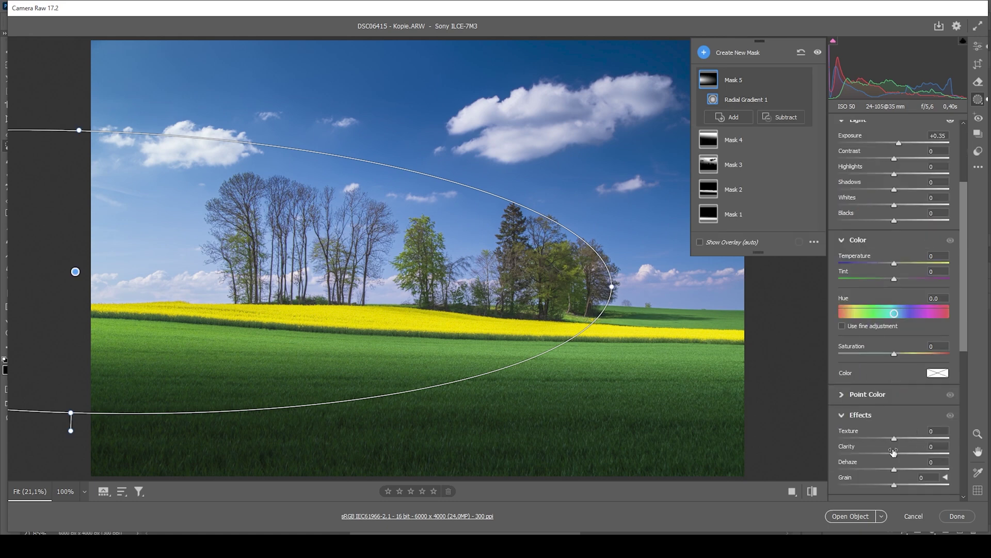
{"action": "left_click_drag", "start_coordinate": [894, 469], "coordinate": [888, 471]}
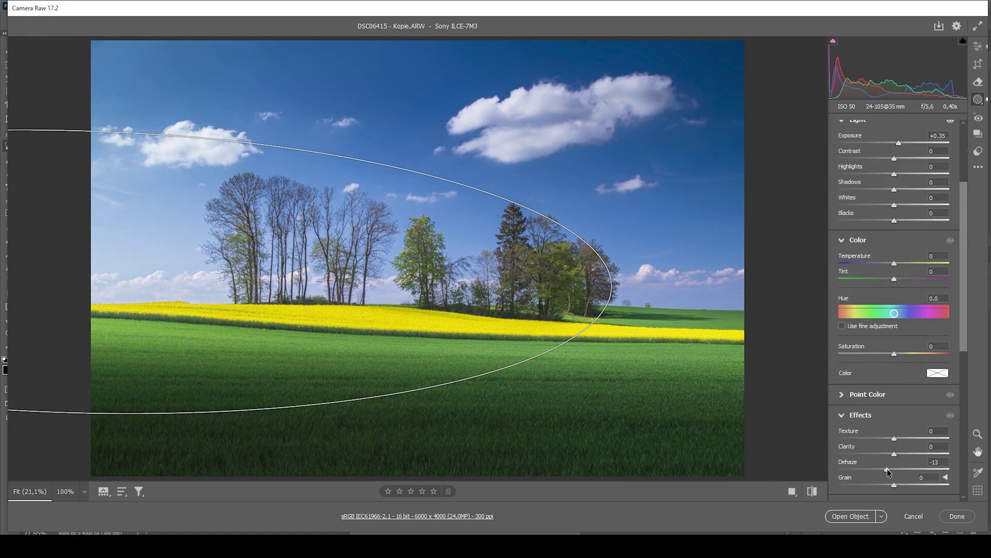
{"action": "left_click_drag", "start_coordinate": [888, 471], "coordinate": [884, 470]}
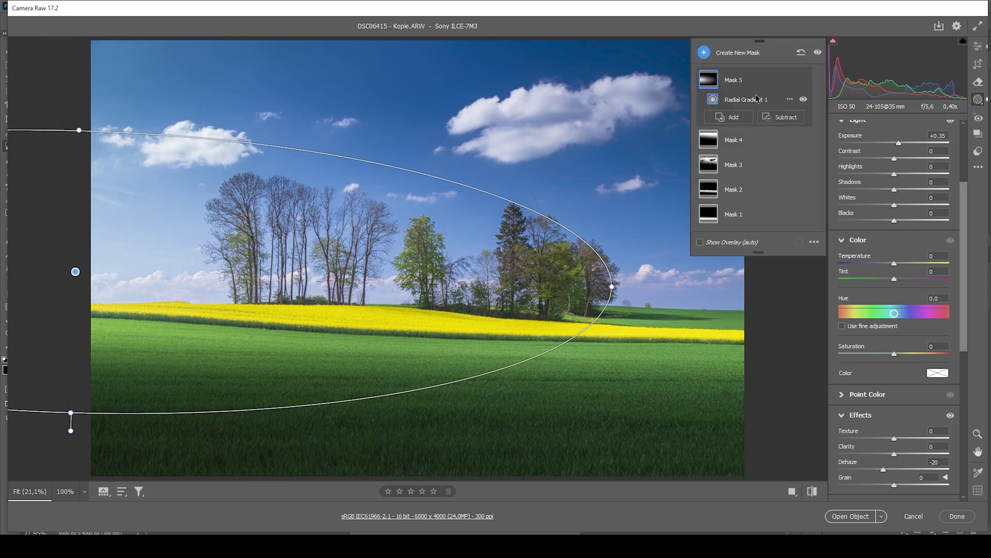
Step: Mask the blue sky by colour range, subtract a linear gradient toward the horizon, and set Exposure -0.85
{"action": "left_click", "coordinate": [705, 53]}
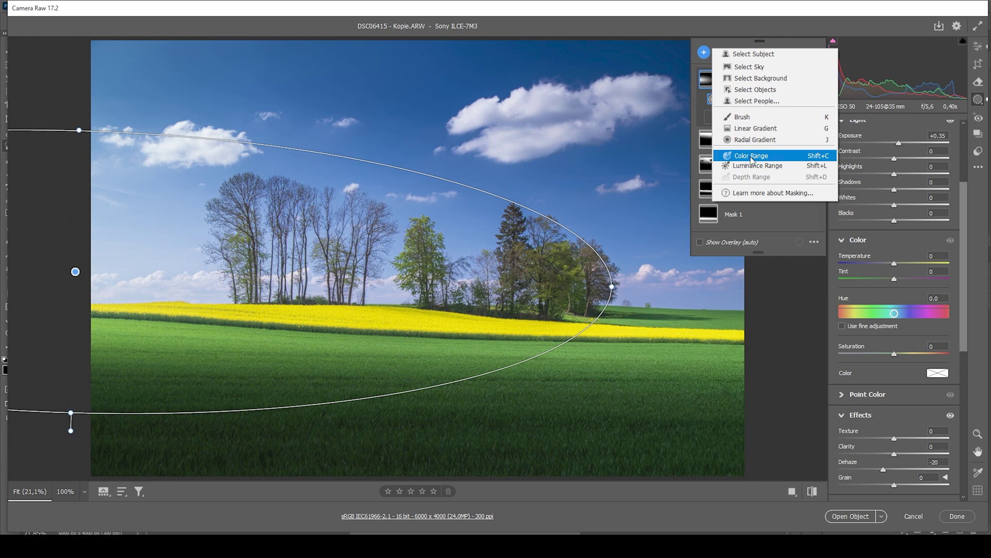
{"action": "left_click", "coordinate": [751, 158]}
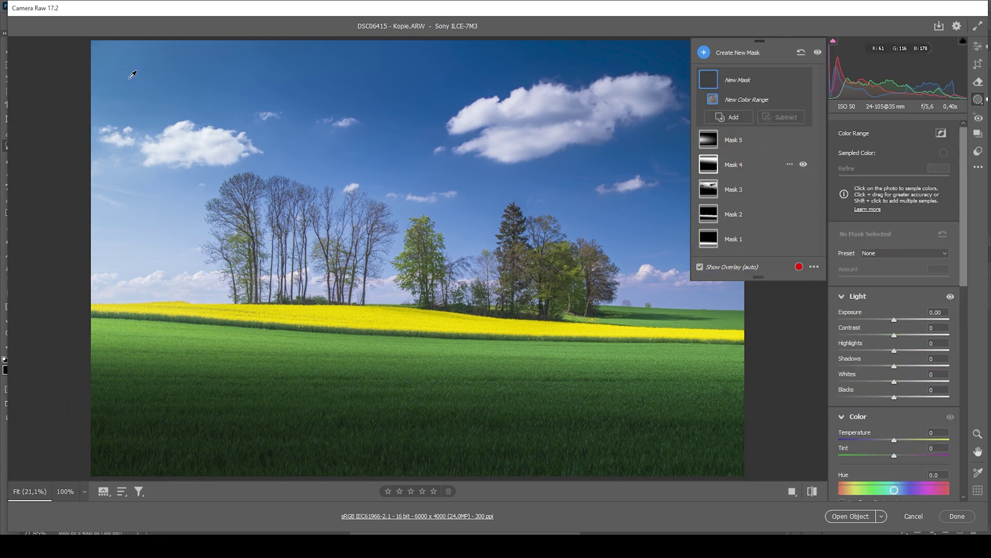
{"action": "left_click", "coordinate": [129, 78]}
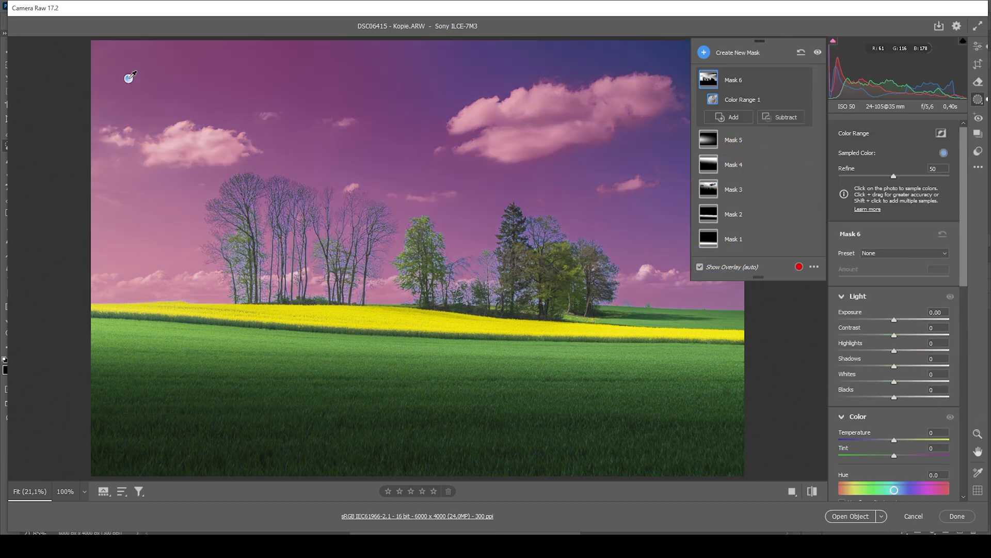
{"action": "left_click", "coordinate": [792, 121]}
{"action": "left_click", "coordinate": [826, 199]}
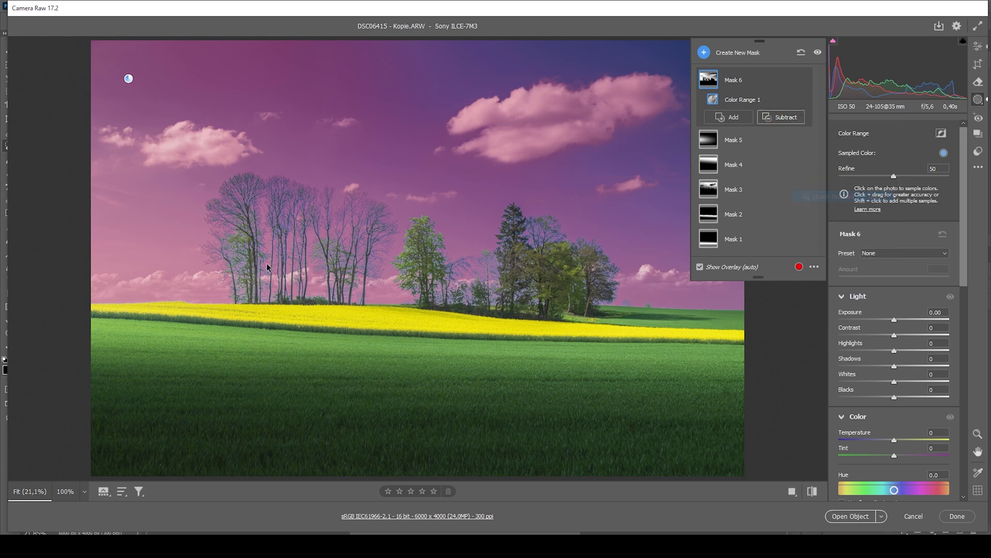
{"action": "left_click_drag", "start_coordinate": [257, 279], "coordinate": [267, 52]}
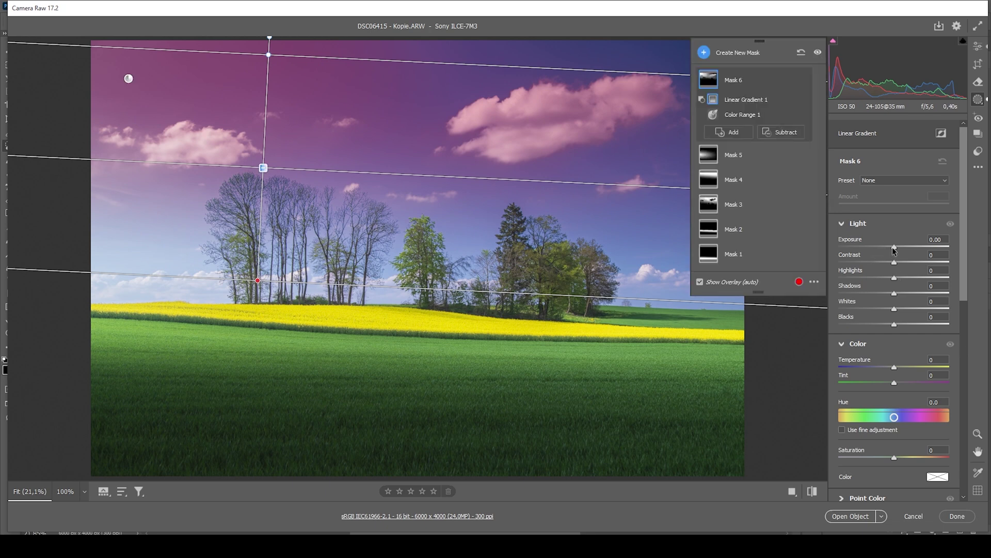
{"action": "left_click_drag", "start_coordinate": [895, 249], "coordinate": [883, 250]}
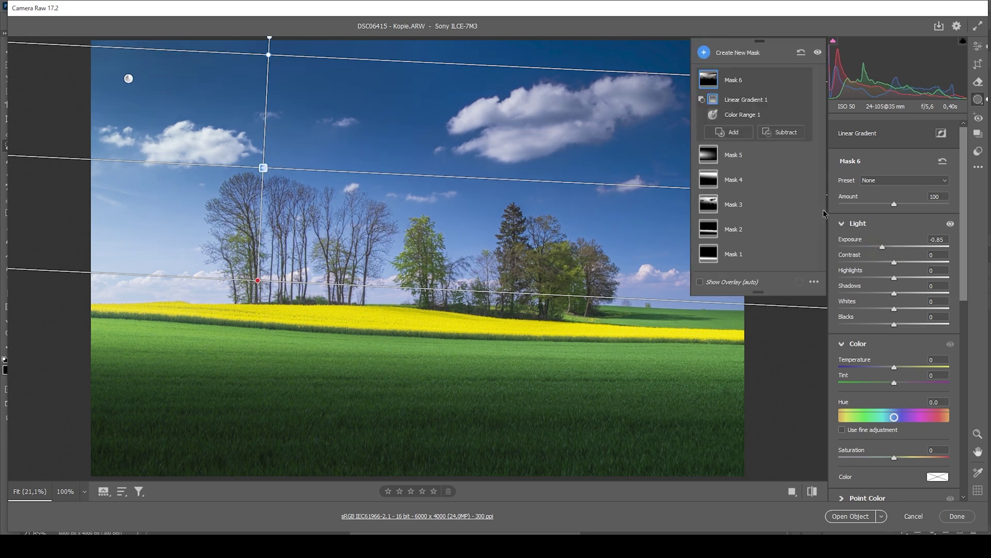
{"action": "left_click", "coordinate": [819, 52]}
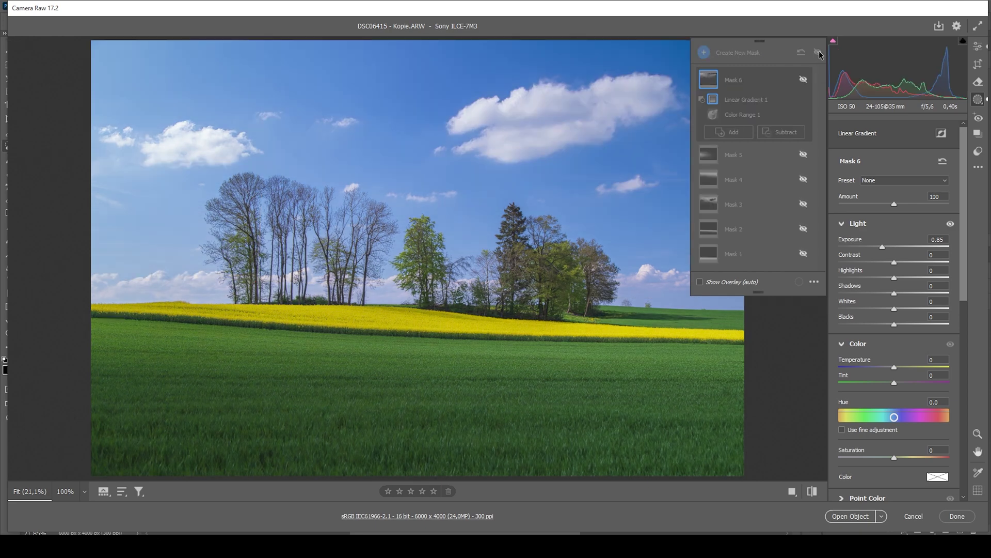
Step: Show the six mask adjustments again and return to the main Edit panel
{"action": "left_click", "coordinate": [819, 53]}
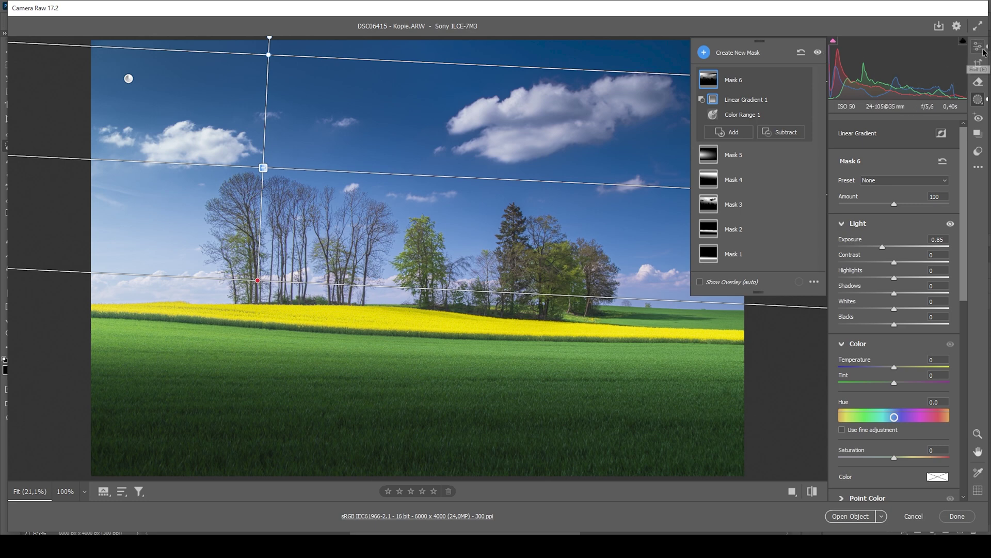
{"action": "left_click", "coordinate": [978, 50]}
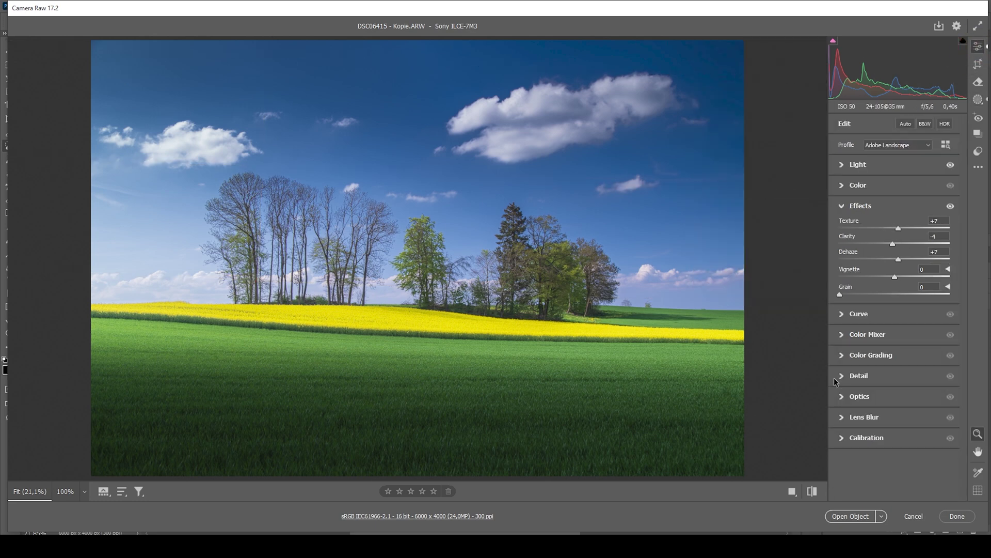
Step: In Color Mixer HSL Saturation, set Blues to -8, Yellows to +49 and Greens to +34
{"action": "left_click", "coordinate": [884, 336]}
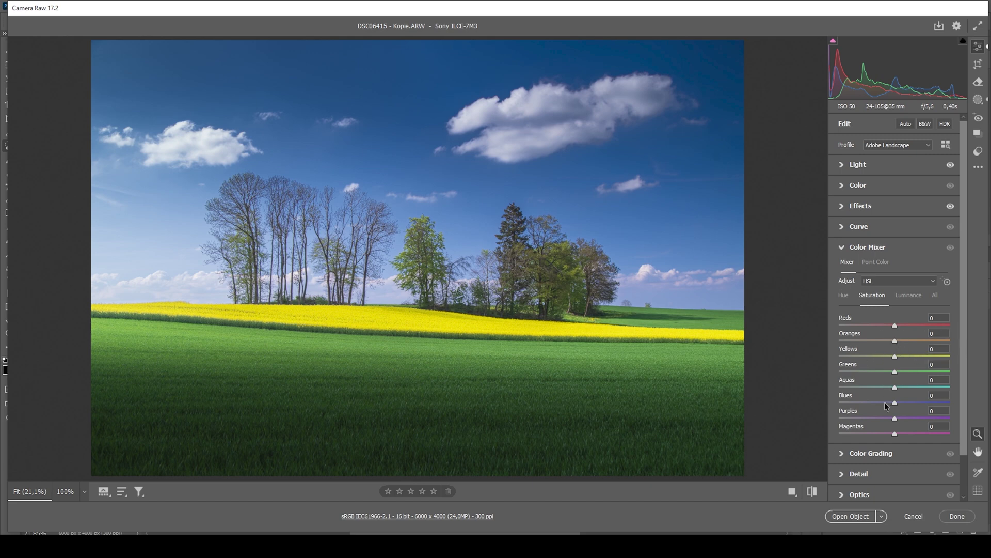
{"action": "left_click_drag", "start_coordinate": [895, 403], "coordinate": [872, 398]}
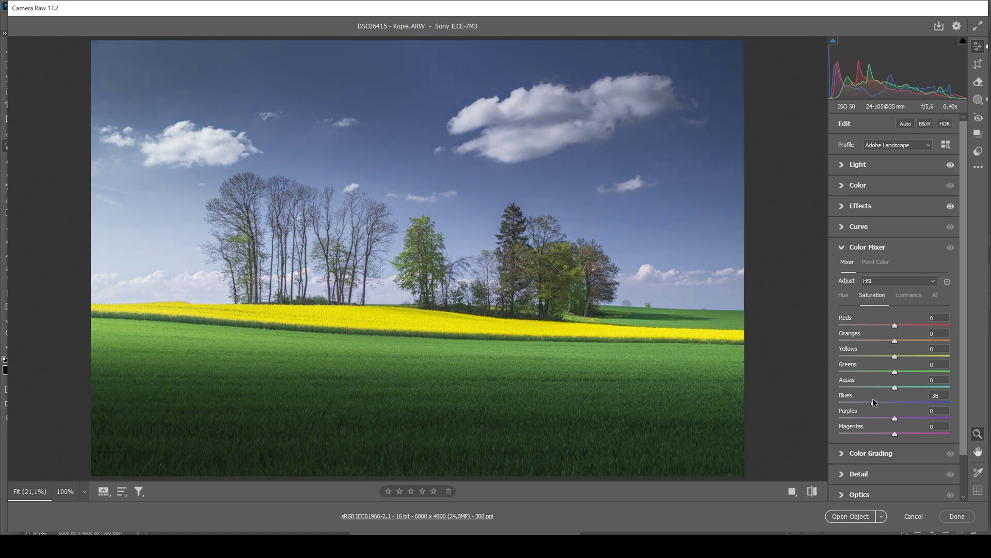
{"action": "left_click_drag", "start_coordinate": [872, 398], "coordinate": [889, 405]}
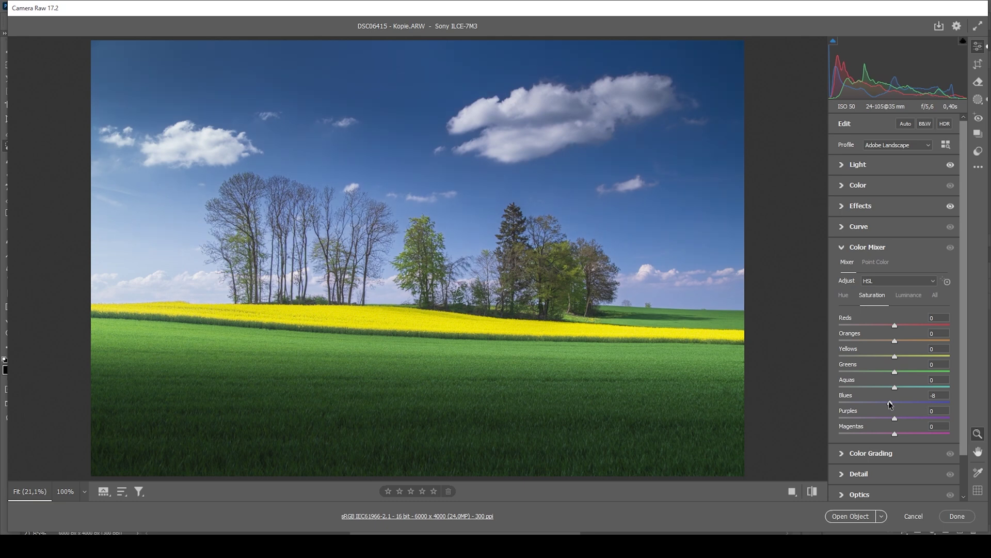
{"action": "left_click", "coordinate": [890, 403]}
{"action": "left_click_drag", "start_coordinate": [894, 357], "coordinate": [911, 372]}
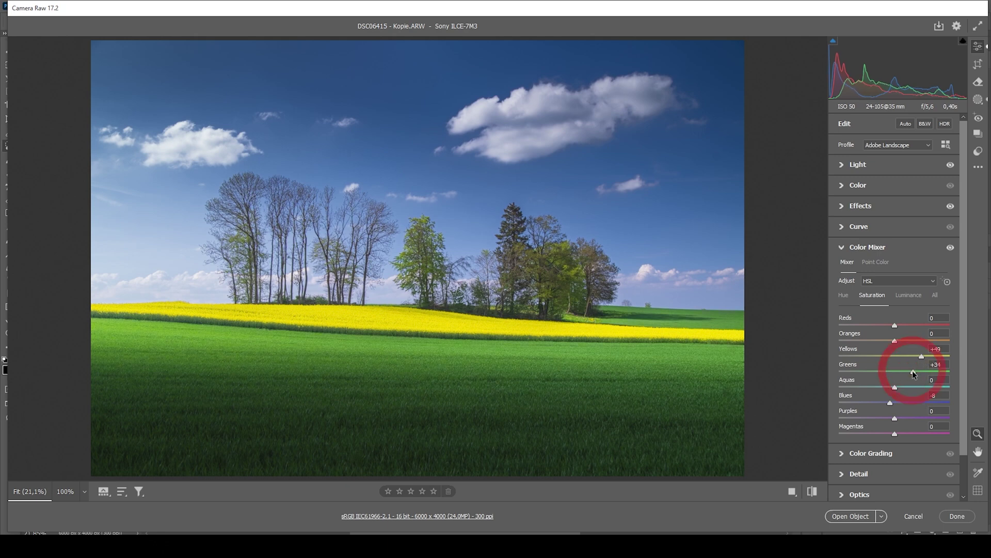
{"action": "left_click", "coordinate": [896, 247]}
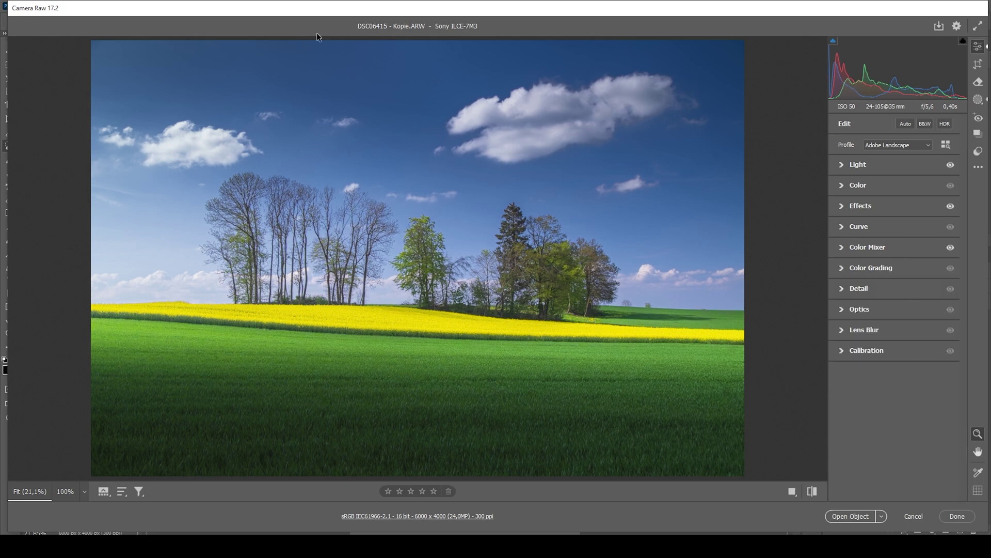
Step: Set Calibration Blue Primary Hue -11 and Saturation +9, then open the photo in Photoshop as a smart object
{"action": "left_click", "coordinate": [879, 352]}
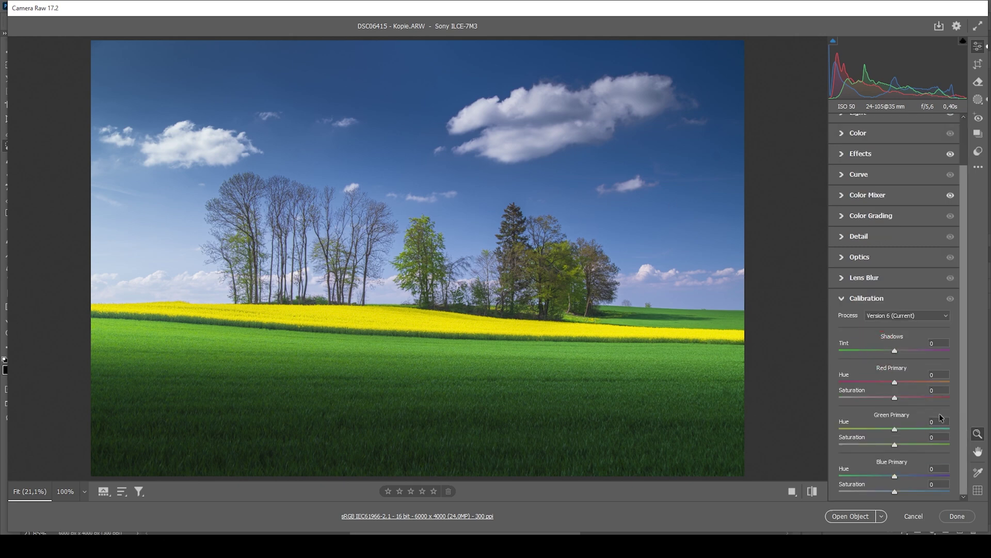
{"action": "left_click_drag", "start_coordinate": [895, 476], "coordinate": [888, 478]}
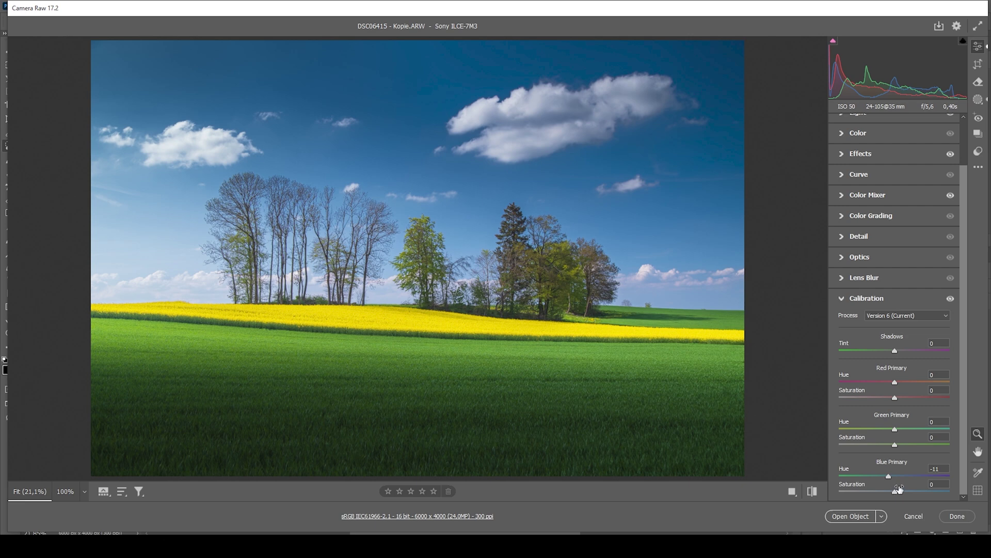
{"action": "left_click_drag", "start_coordinate": [895, 493], "coordinate": [902, 490]}
{"action": "left_click", "coordinate": [851, 515]}
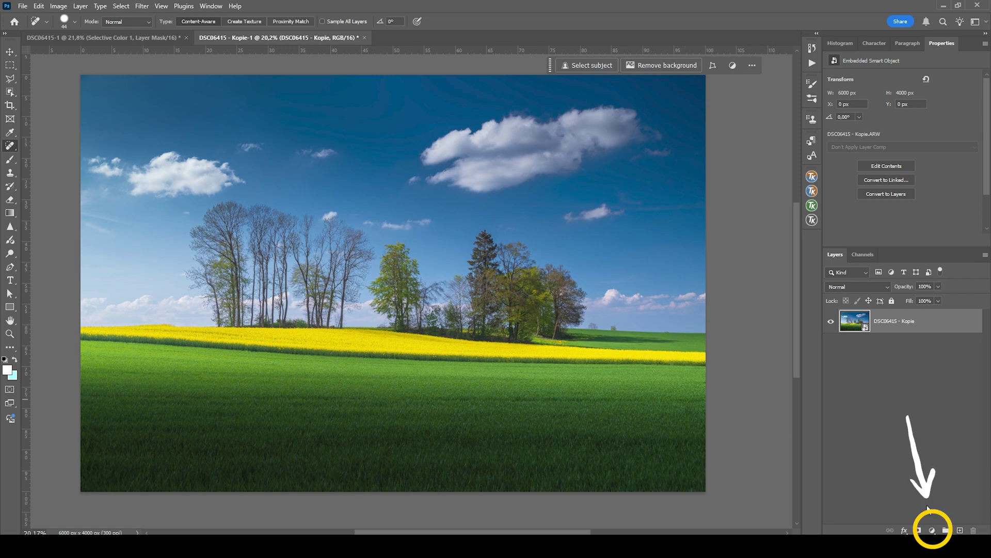
Step: Add a Selective Color adjustment layer above the smart object
{"action": "left_click", "coordinate": [932, 530]}
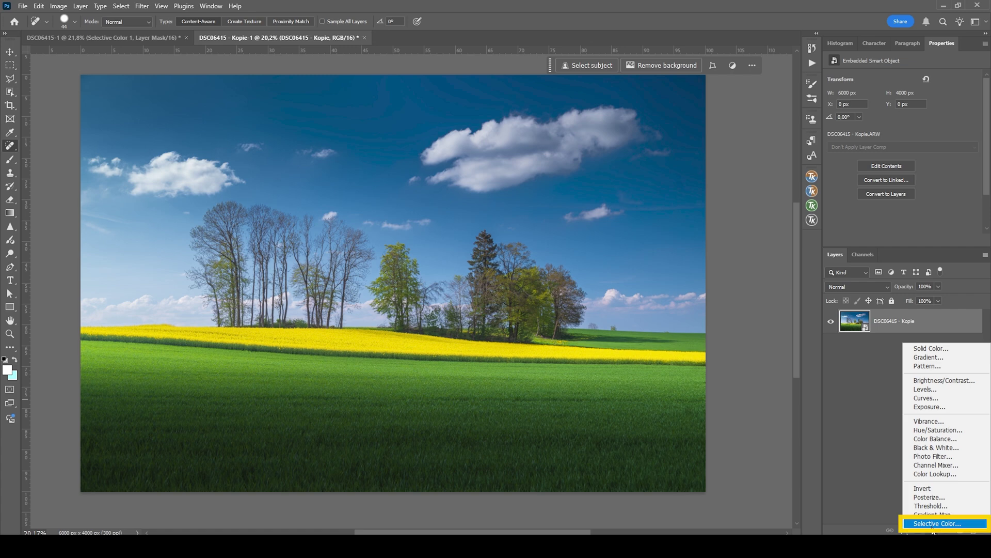
{"action": "left_click", "coordinate": [935, 524]}
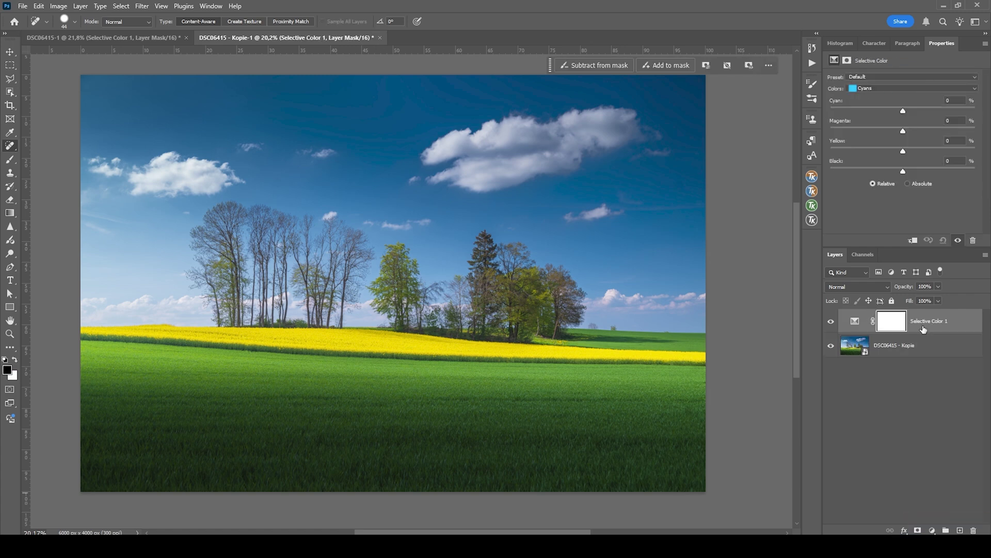
{"action": "left_click", "coordinate": [909, 89]}
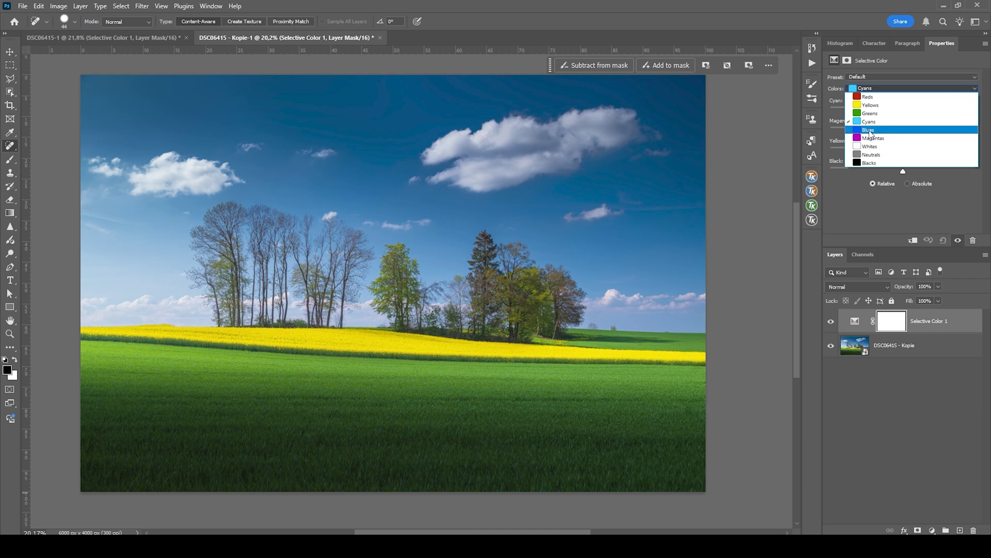
Step: Set the Selective Color Blues to Cyan -12, Magenta +12 and Yellow +66, comparing before and after
{"action": "left_click", "coordinate": [870, 133]}
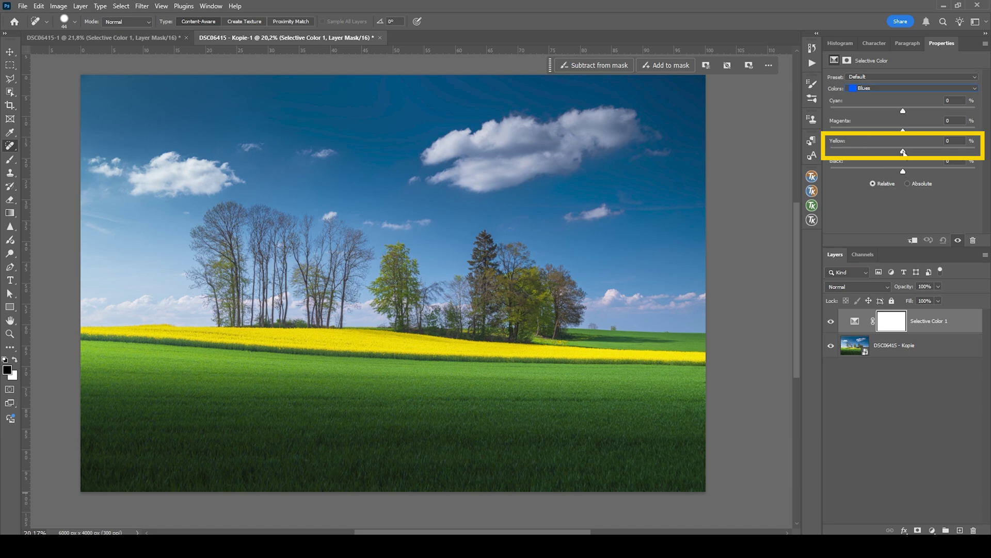
{"action": "left_click_drag", "start_coordinate": [904, 151], "coordinate": [951, 151]}
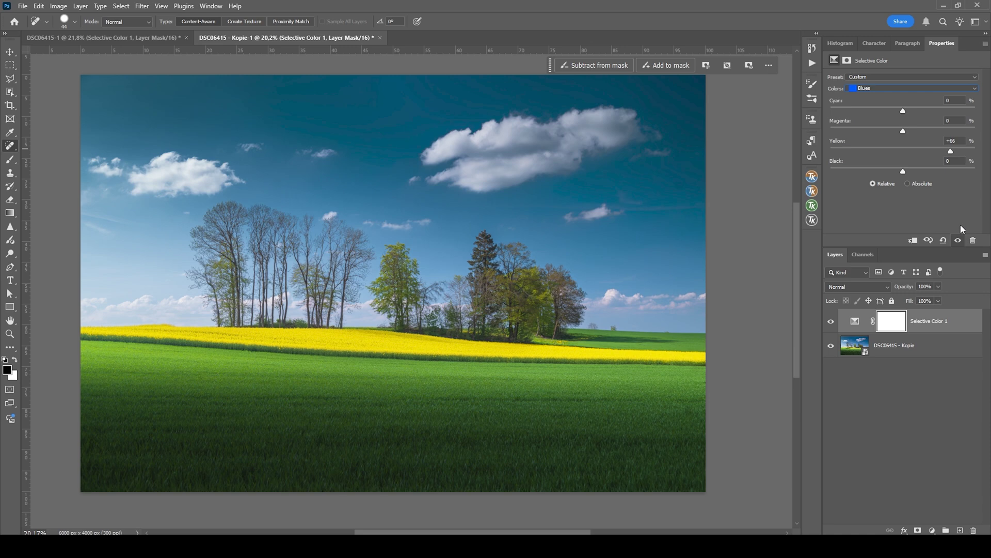
{"action": "left_click", "coordinate": [832, 322]}
{"action": "left_click", "coordinate": [831, 325]}
{"action": "left_click_drag", "start_coordinate": [903, 110], "coordinate": [895, 110]}
{"action": "left_click_drag", "start_coordinate": [904, 133], "coordinate": [911, 134]}
{"action": "left_click", "coordinate": [830, 324]}
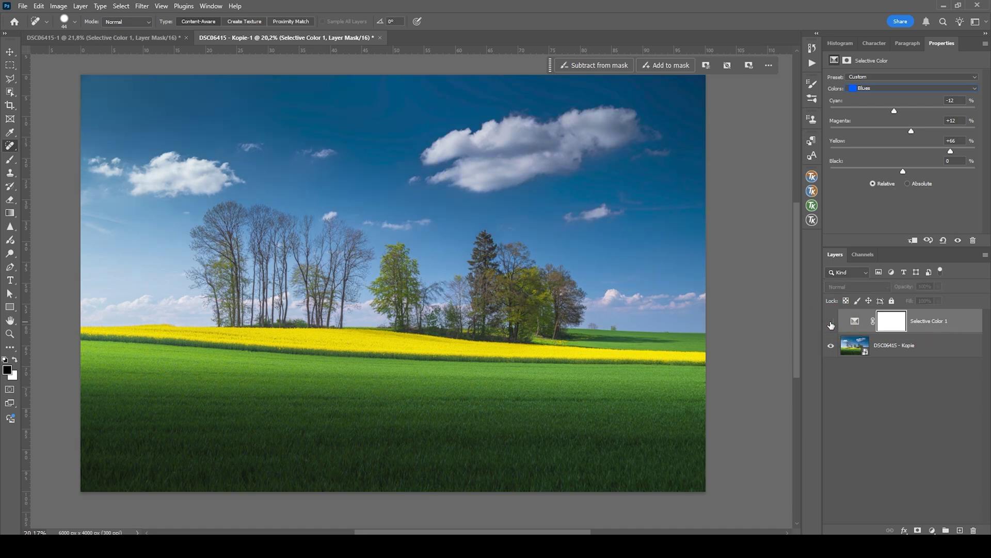
{"action": "left_click", "coordinate": [831, 323]}
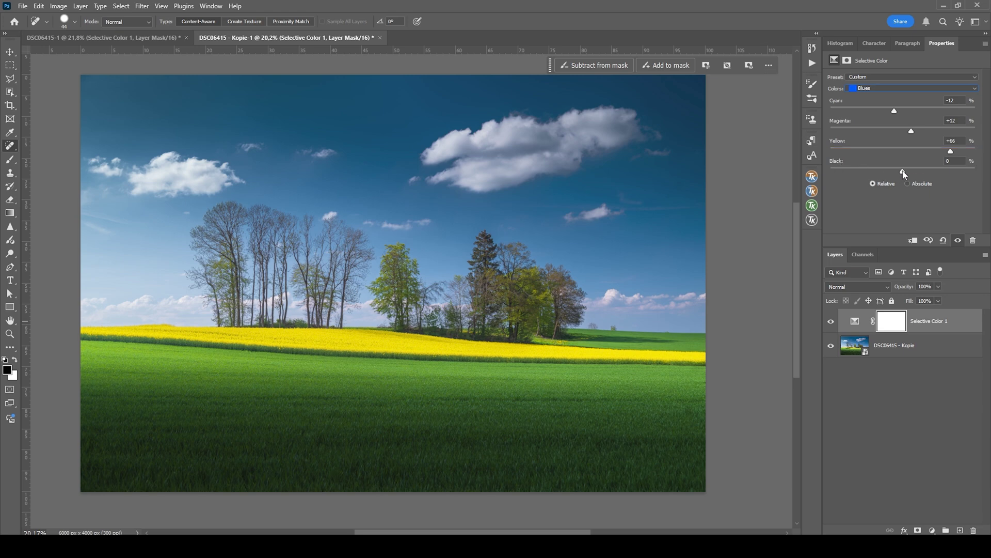
Step: Settle the Blues Black amount at +7 to slightly deepen the sky
{"action": "left_click_drag", "start_coordinate": [903, 172], "coordinate": [885, 173]}
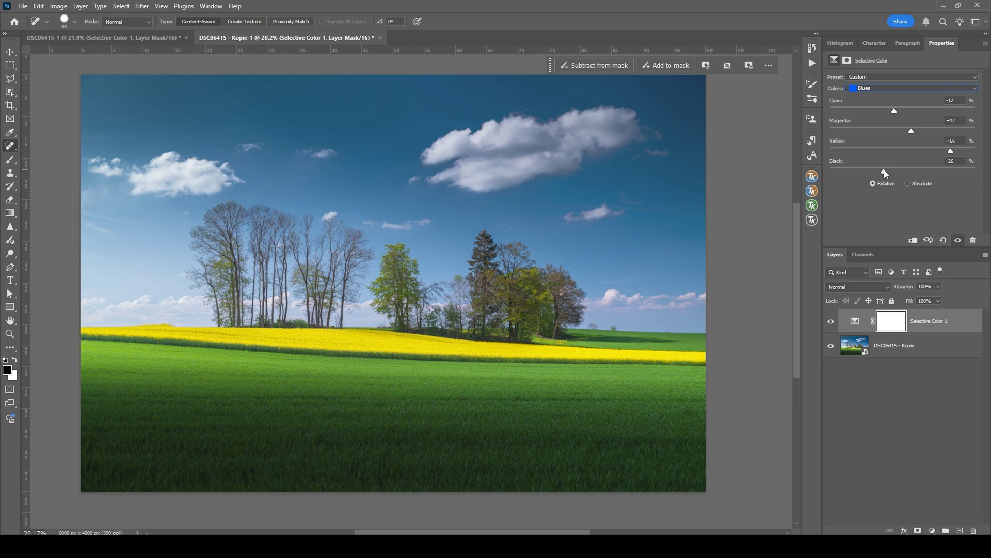
{"action": "left_click_drag", "start_coordinate": [885, 174], "coordinate": [912, 176]}
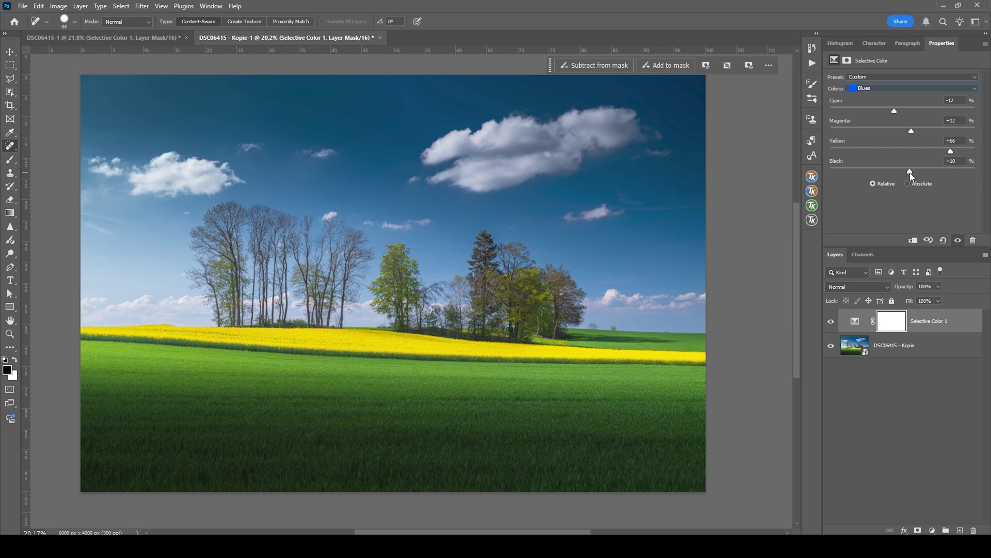
{"action": "left_click_drag", "start_coordinate": [911, 176], "coordinate": [910, 176]}
{"action": "left_click", "coordinate": [868, 89]}
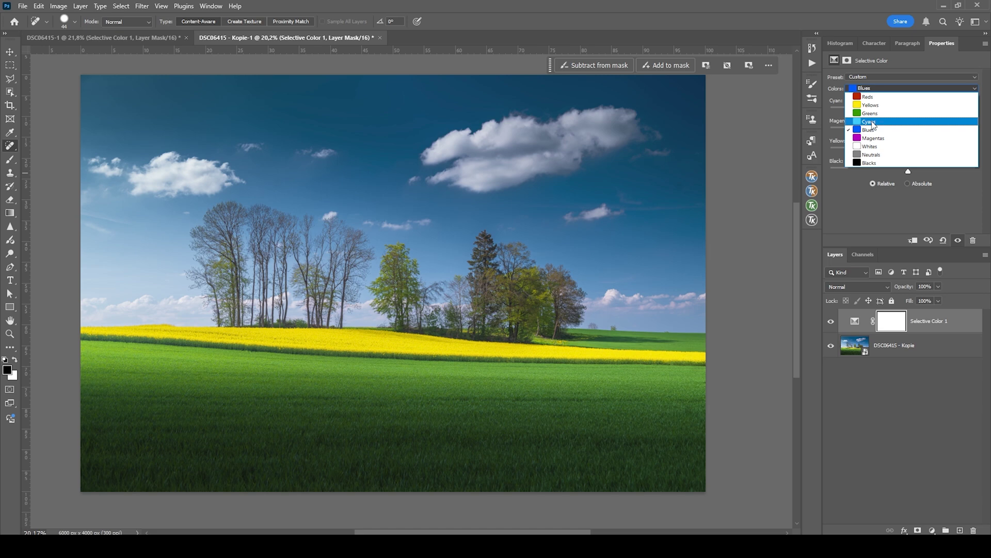
Step: Set the Selective Color Cyans to Cyan -7, Magenta +5 and Yellow +13, comparing before and after
{"action": "left_click", "coordinate": [872, 122]}
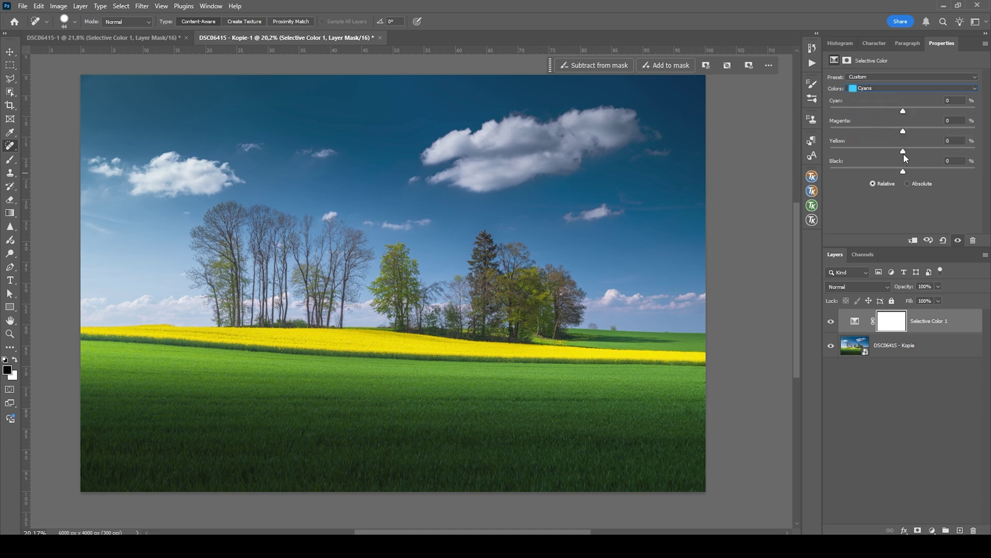
{"action": "left_click_drag", "start_coordinate": [899, 153], "coordinate": [913, 153]}
{"action": "left_click_drag", "start_coordinate": [903, 111], "coordinate": [908, 133]}
{"action": "left_click", "coordinate": [832, 323]}
{"action": "left_click", "coordinate": [831, 323]}
{"action": "left_click", "coordinate": [831, 323]}
{"action": "left_click", "coordinate": [832, 324]}
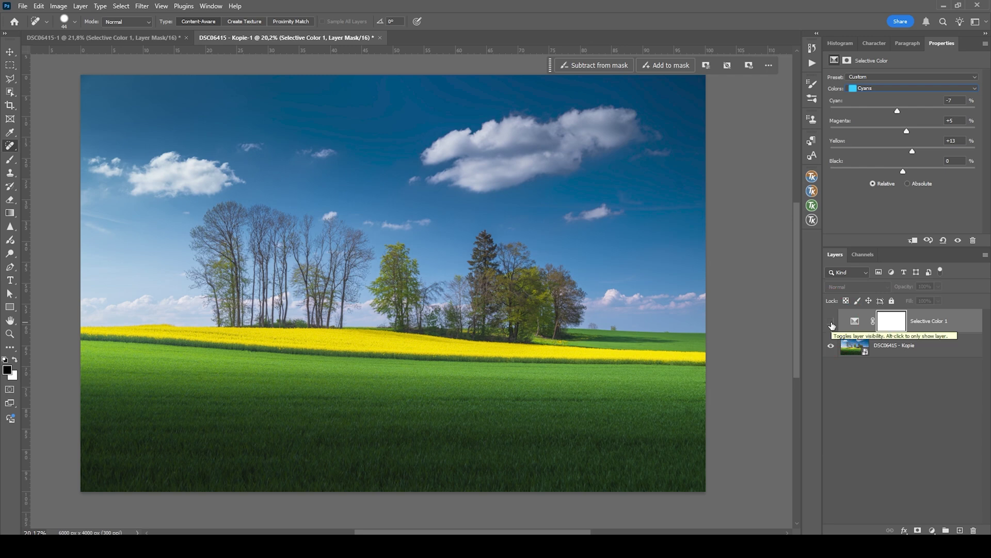
{"action": "left_click", "coordinate": [832, 324]}
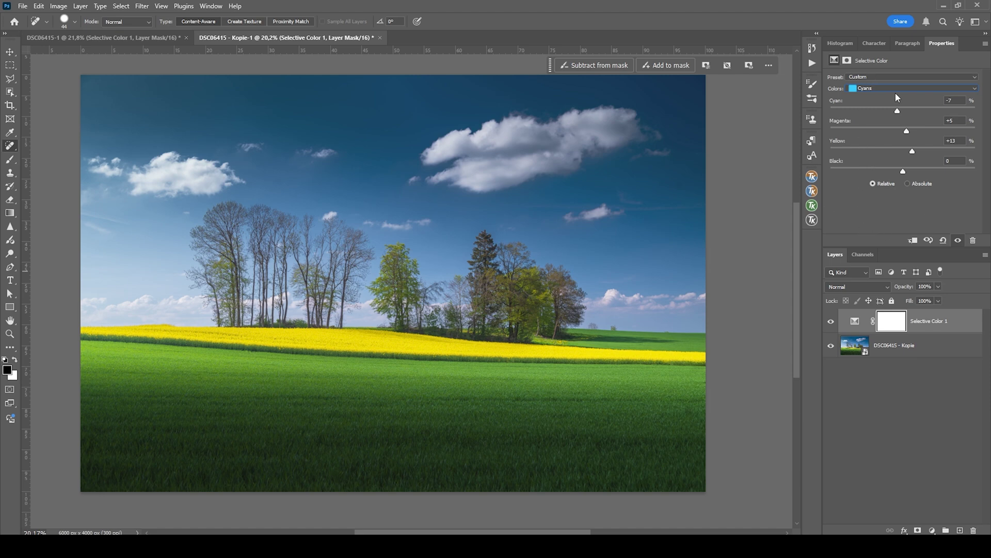
Step: Save the Selective Color settings as preset 'deep blue sky' and make it the active preset
{"action": "left_click", "coordinate": [986, 44]}
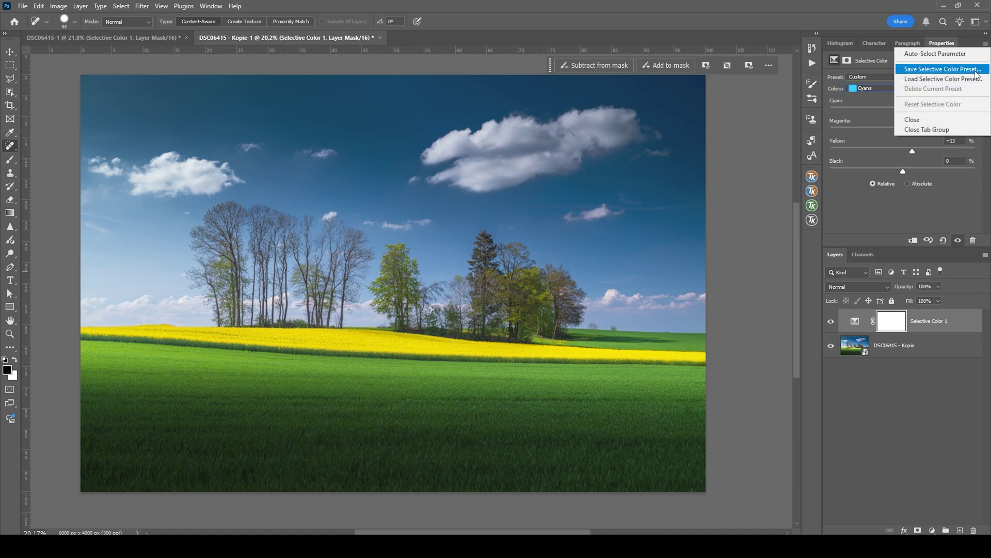
{"action": "left_click", "coordinate": [941, 68]}
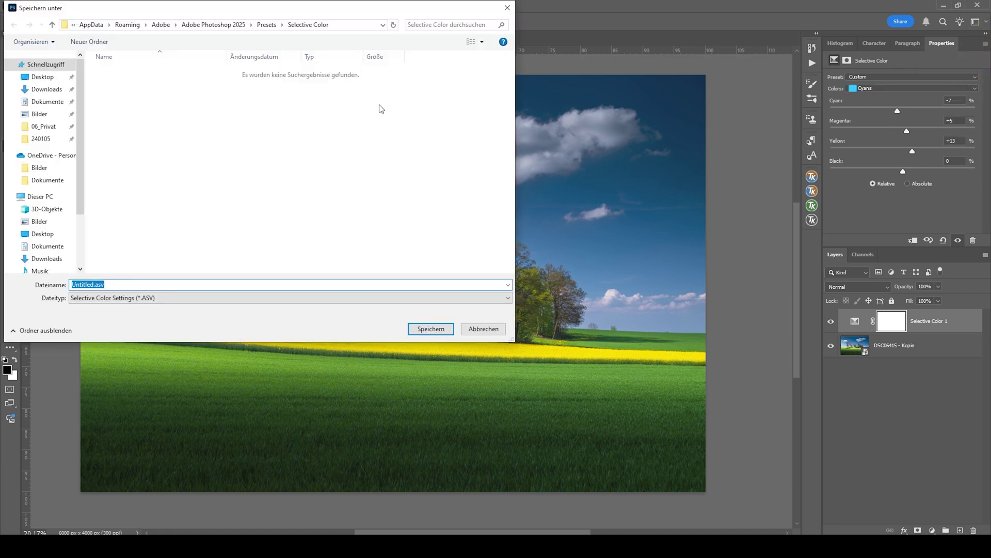
{"action": "type", "text": "deep blue sky"}
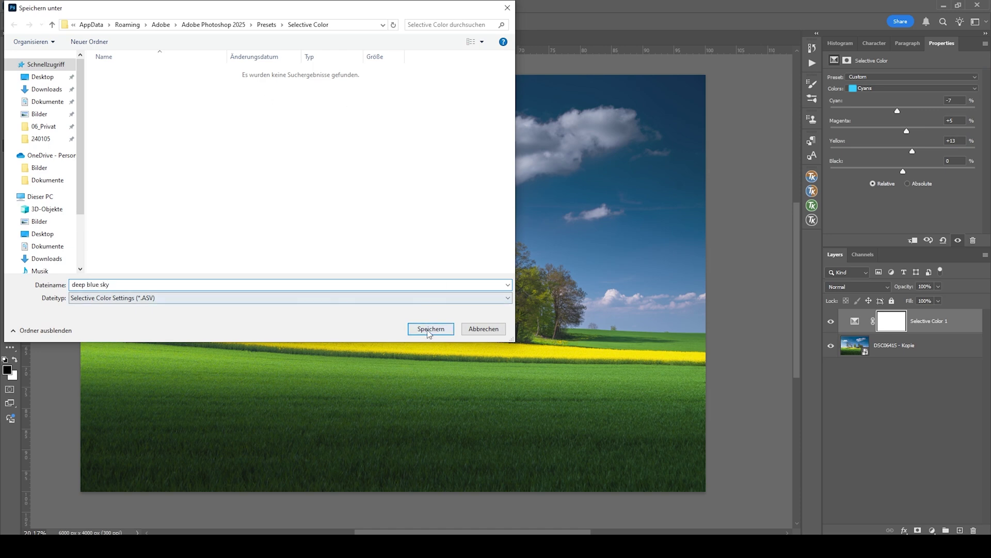
{"action": "left_click", "coordinate": [428, 331]}
{"action": "left_click", "coordinate": [913, 77]}
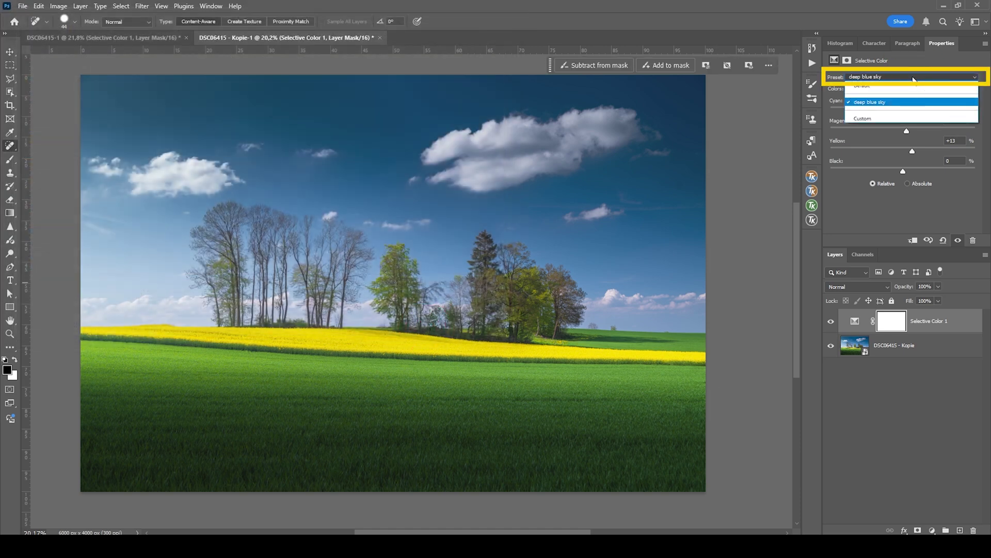
{"action": "left_click", "coordinate": [912, 102]}
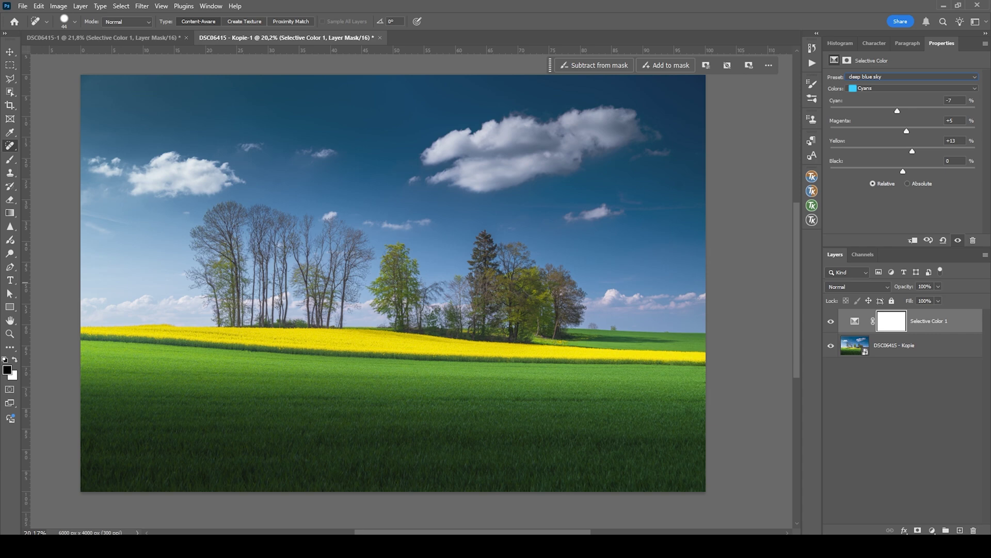
{"action": "left_click", "coordinate": [934, 321]}
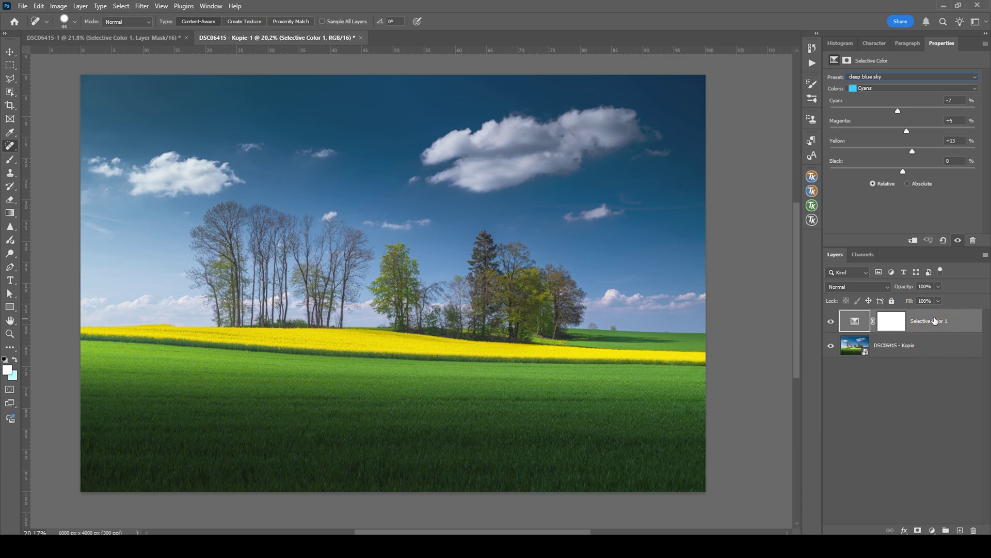
Step: Stamp all visible layers into Layer 1 and heal away the small distant hilltop tree
{"action": "key", "text": "ctrl+shift+alt+e"}
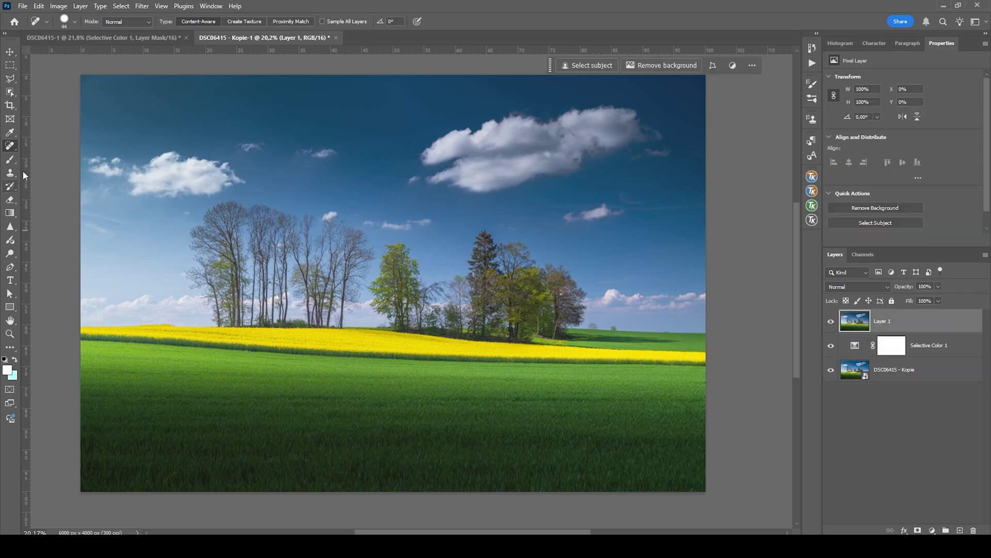
{"action": "scroll", "coordinate": [593, 333], "scroll_direction": "up", "scroll_amount": 2}
{"action": "scroll", "coordinate": [670, 349], "scroll_direction": "up", "scroll_amount": 10}
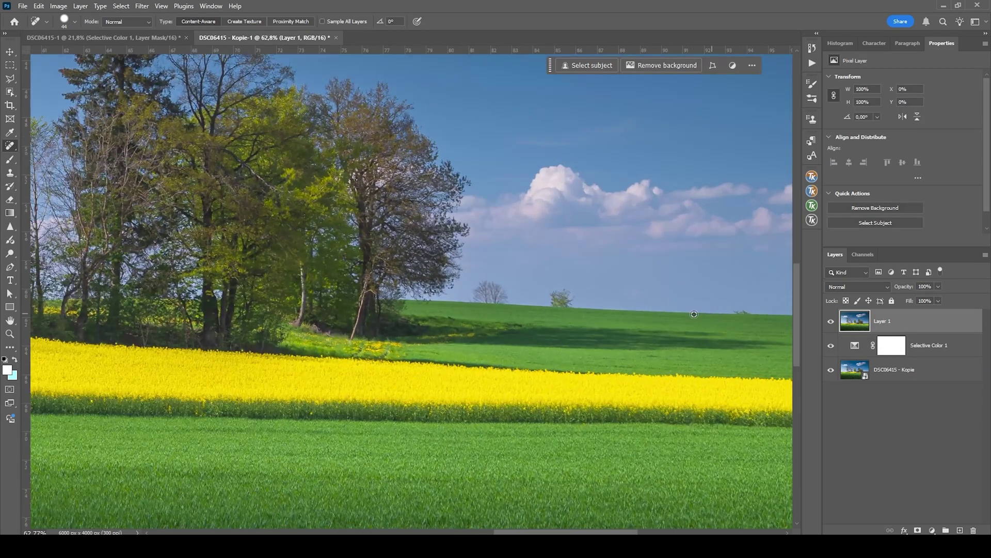
{"action": "scroll", "coordinate": [283, 239], "scroll_direction": "down", "scroll_amount": 1}
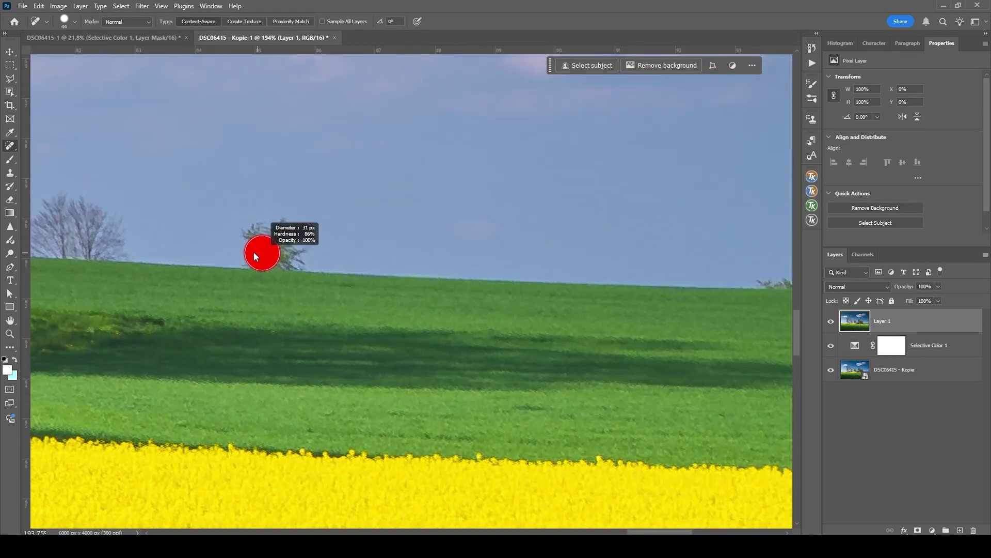
{"action": "mouse_move", "coordinate": [252, 259]}
{"action": "left_mouse_down"}
{"action": "mouse_move", "coordinate": [295, 261]}
{"action": "mouse_move", "coordinate": [305, 238]}
{"action": "mouse_move", "coordinate": [258, 225]}
{"action": "mouse_move", "coordinate": [258, 245]}
{"action": "mouse_move", "coordinate": [297, 253]}
{"action": "left_mouse_up"}
Step: Set the Clone Stamp brush to 63 px, then return to Spot Healing with the whole image in view
{"action": "scroll", "coordinate": [248, 263], "scroll_direction": "down", "scroll_amount": 1}
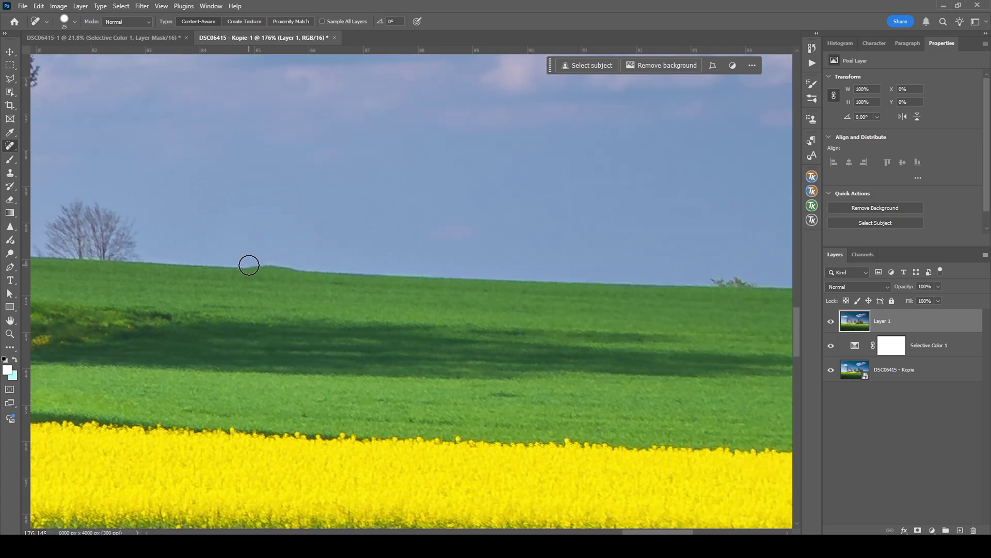
{"action": "right_click", "coordinate": [12, 161]}
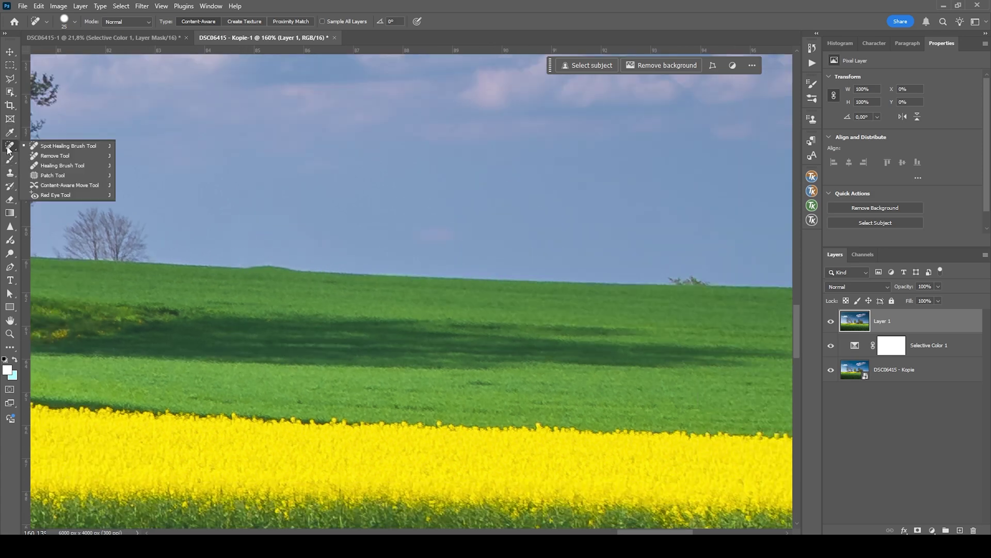
{"action": "left_click", "coordinate": [11, 173]}
{"action": "right_click", "coordinate": [215, 243], "text": "alt"}
{"action": "scroll", "coordinate": [162, 278], "scroll_direction": "left", "scroll_amount": 3}
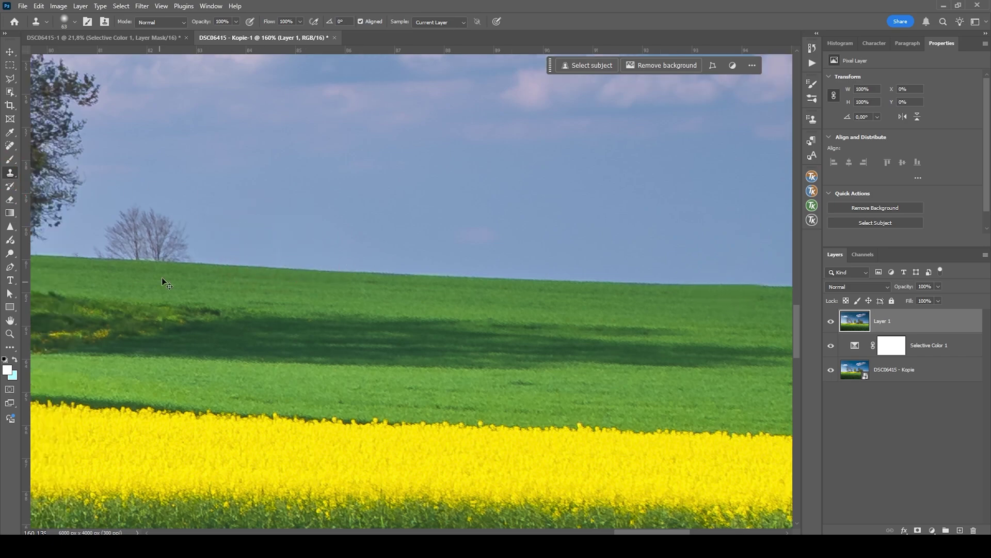
{"action": "scroll", "coordinate": [193, 224], "scroll_direction": "down", "scroll_amount": 5}
{"action": "key", "text": "j"}
{"action": "key", "text": "ctrl+0"}
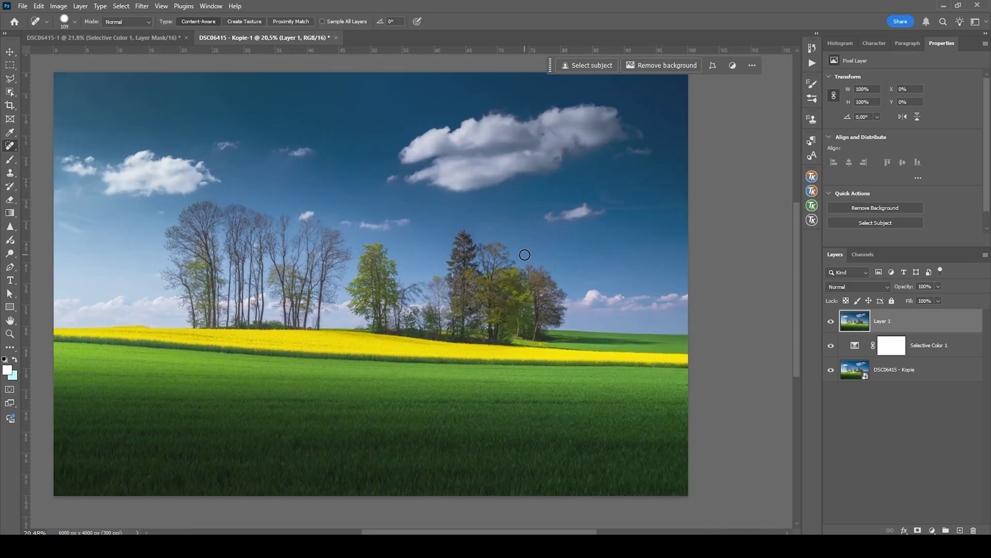